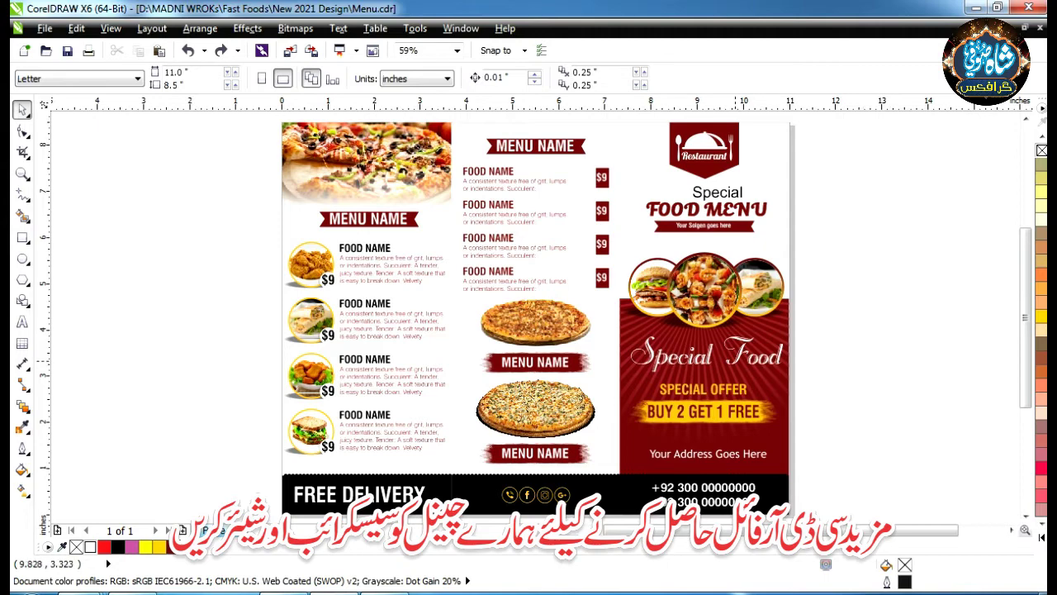
- Zoom in on the menu and ungroup the whole menu into separate objects
scroll(734, 361, down, 2)
drag(845, 236, 665, 360)
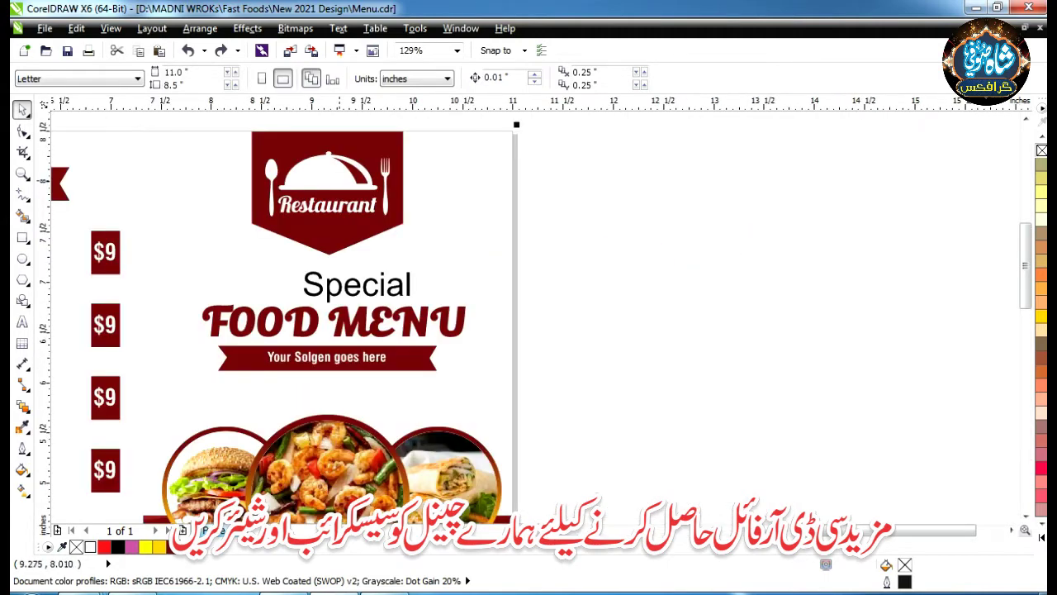
click(340, 133)
scroll(343, 140, down, 2)
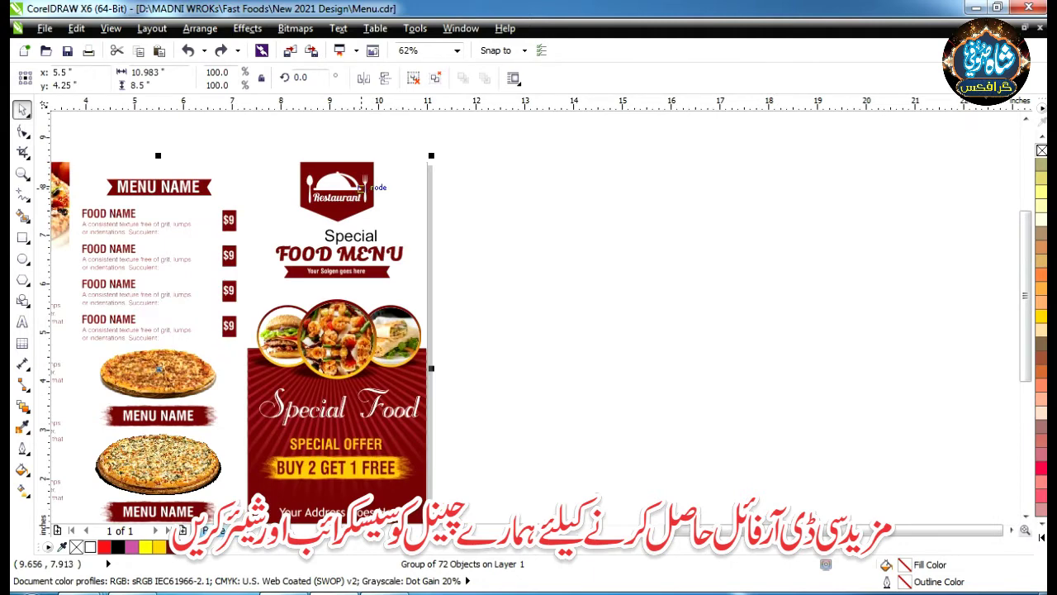
click(413, 78)
key(Escape)
- Move the Restaurant logo right of the page, ungroup it and colour its artwork orange
click(365, 194)
drag(339, 191, 725, 210)
key(ctrl+u)
key(Escape)
click(1040, 274)
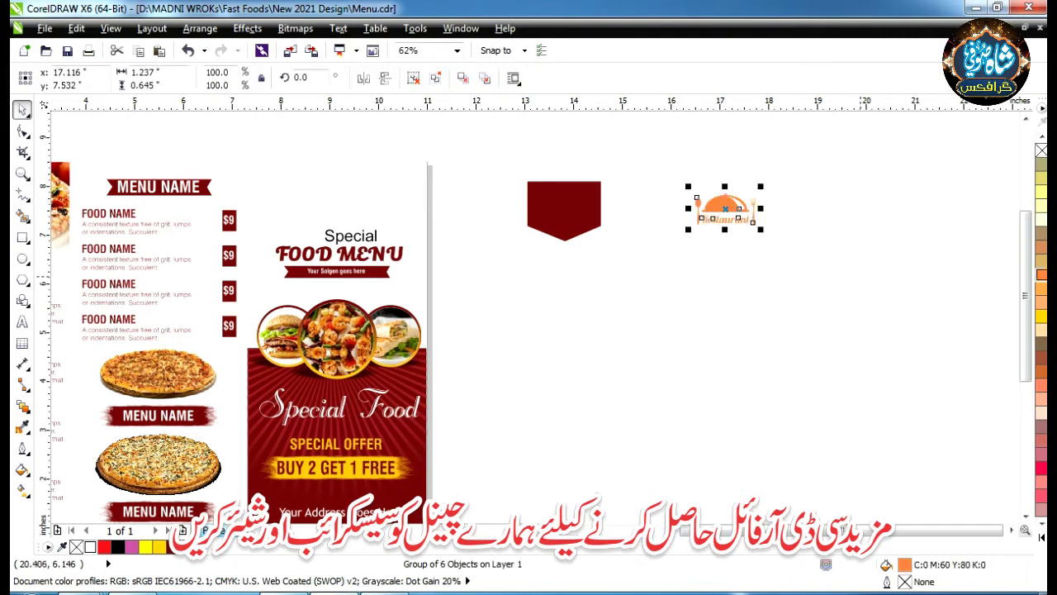
key(Escape)
- Drag the ribbon under FOOD MENU onto the pasteboard and place the slogan on it
click(339, 271)
drag(339, 271, 622, 308)
click(339, 273)
click(338, 273)
drag(338, 273, 607, 336)
- Move the FOOD MENU and Special titles off the page onto the pasteboard
scroll(347, 256, up, 2)
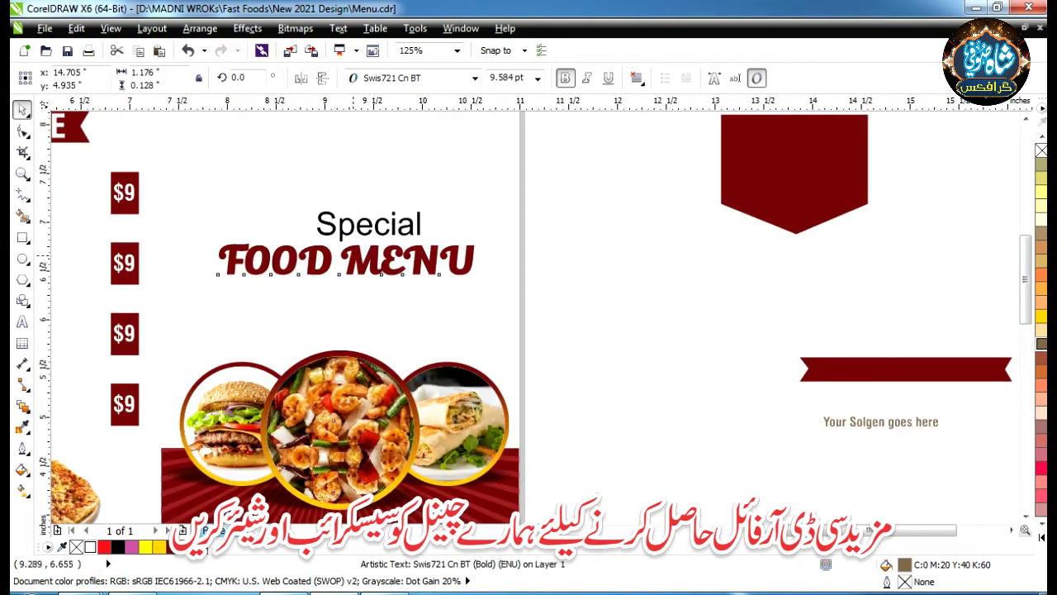
scroll(351, 258, down, 2)
click(351, 258)
drag(351, 258, 640, 288)
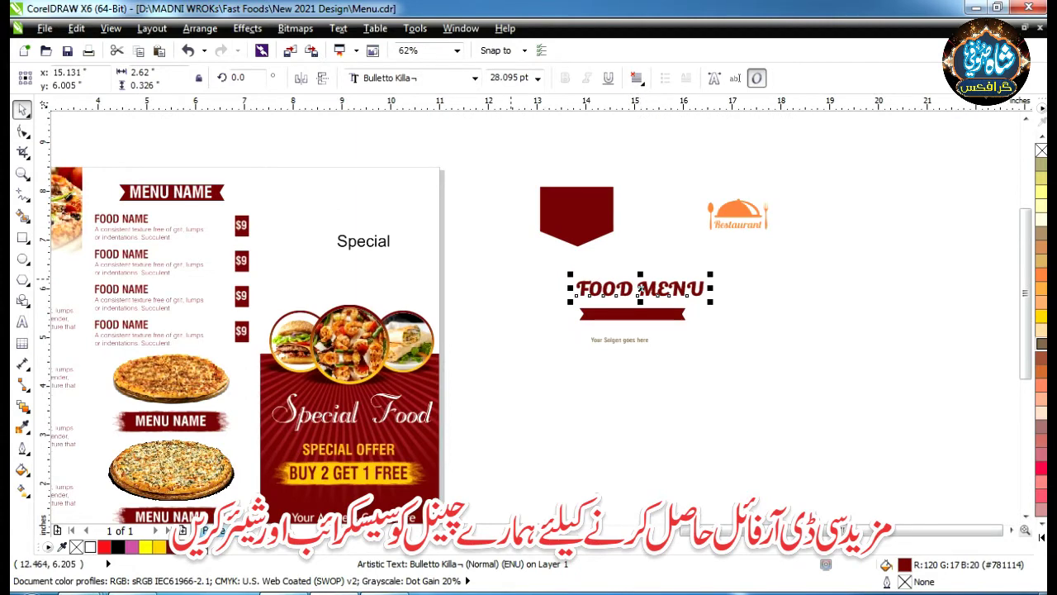
drag(363, 240, 525, 275)
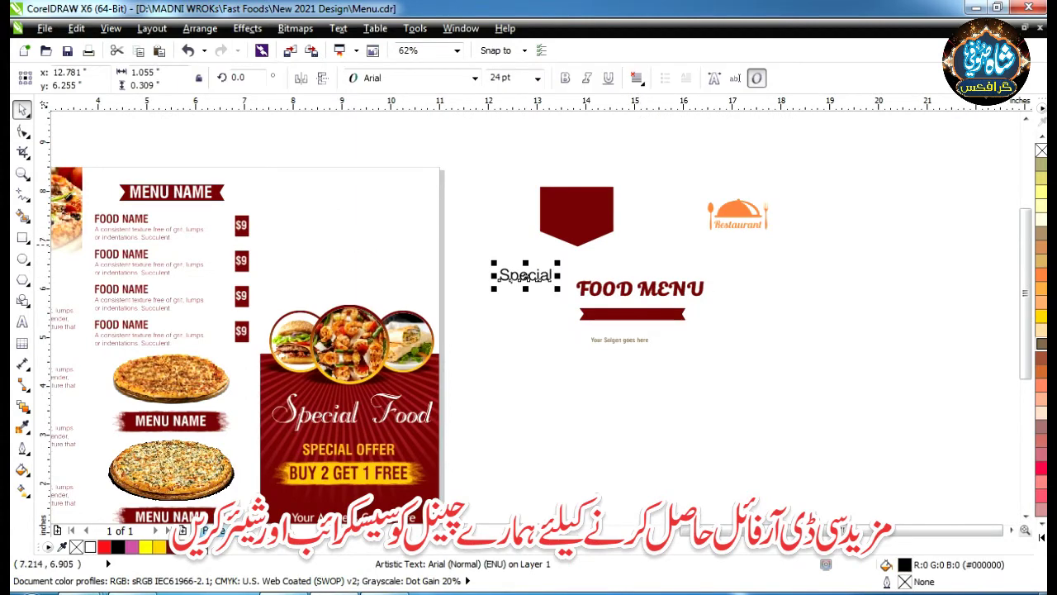
- Move a $9 price box, its label, and the MENU NAME and FOOD NAME entries off the page
click(241, 260)
drag(241, 261, 471, 238)
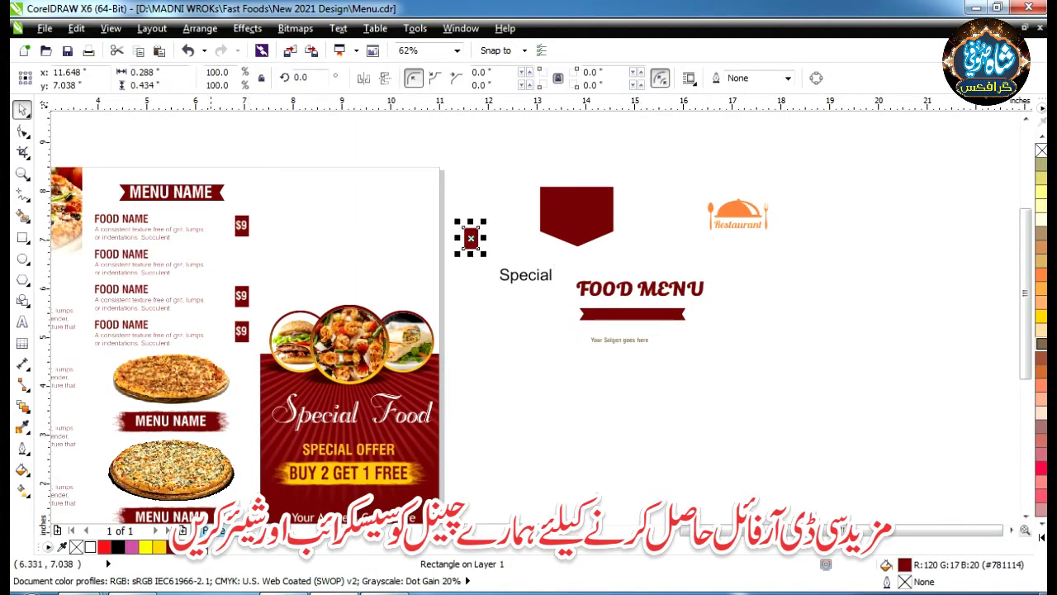
drag(242, 226, 528, 189)
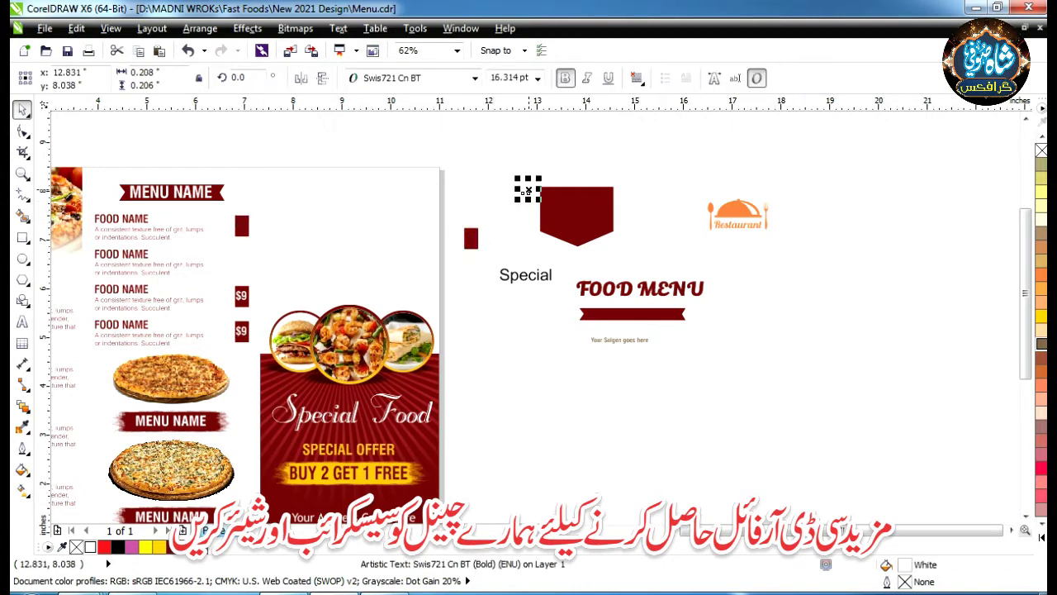
click(121, 220)
drag(226, 142, 406, 162)
drag(225, 141, 537, 426)
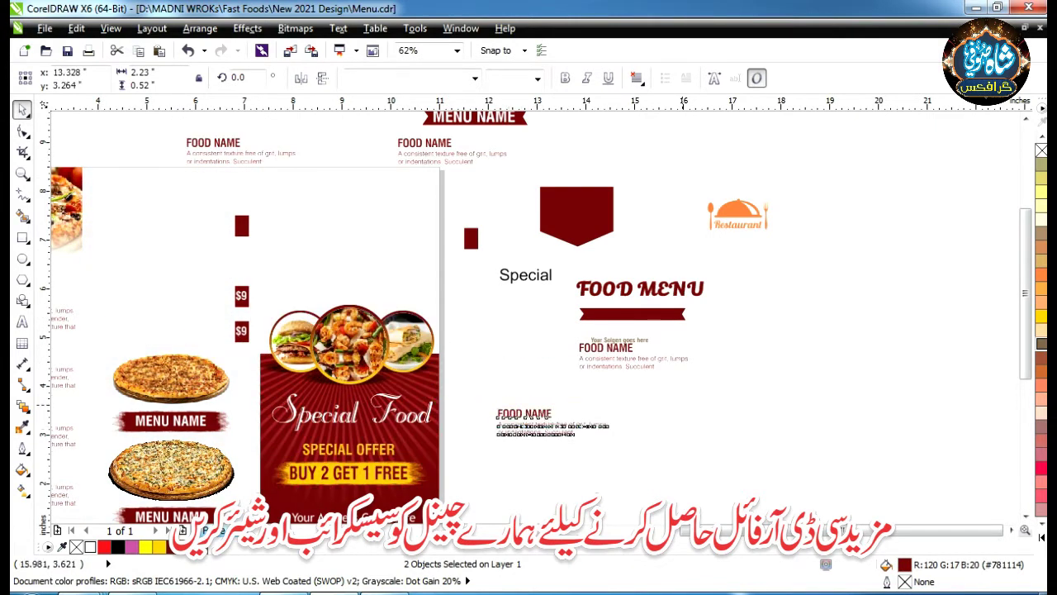
- Marquee-select all parts of the first food item and move it off the page left
key(Escape)
key(F3)
scroll(192, 326, up, 1)
drag(360, 282, 459, 255)
drag(423, 306, 208, 325)
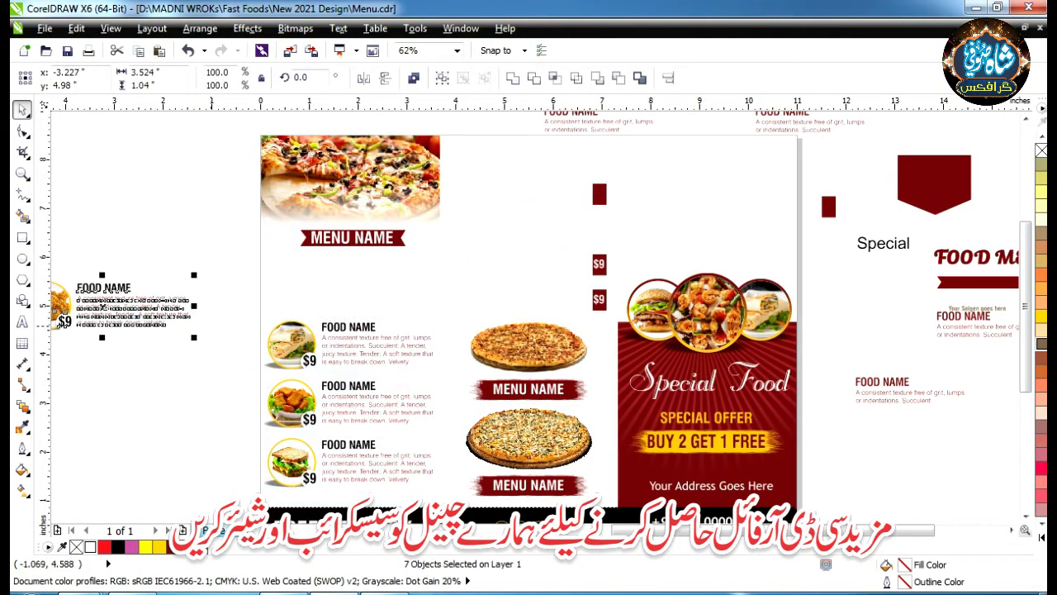
key(Escape)
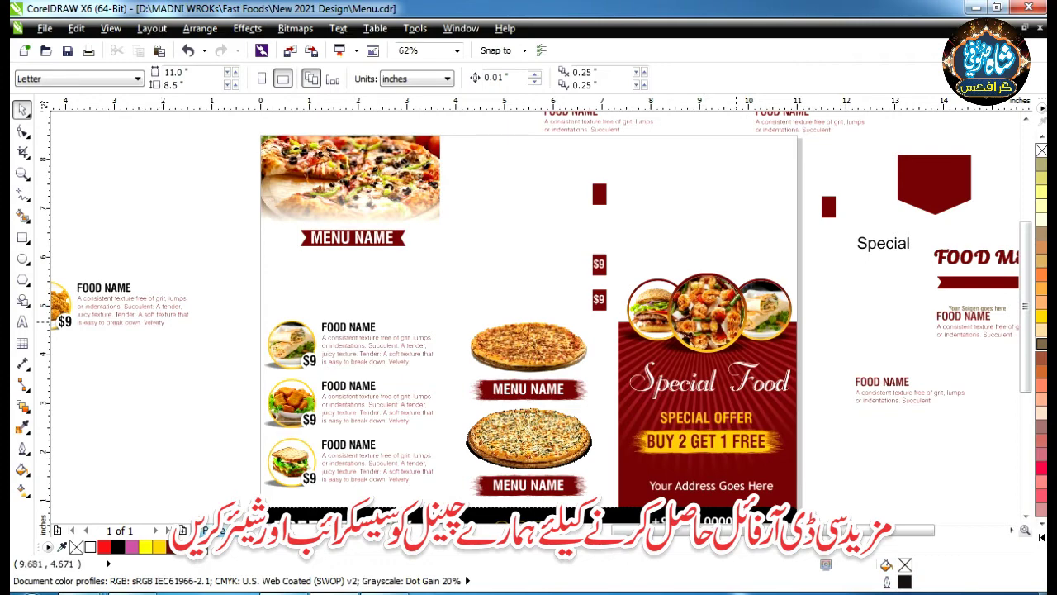
- Move the three-circle food picture group off the page right and select the centre shrimp circle
click(733, 320)
key(F3)
drag(642, 310, 795, 382)
key(shift+F2)
ctrl+click(731, 380)
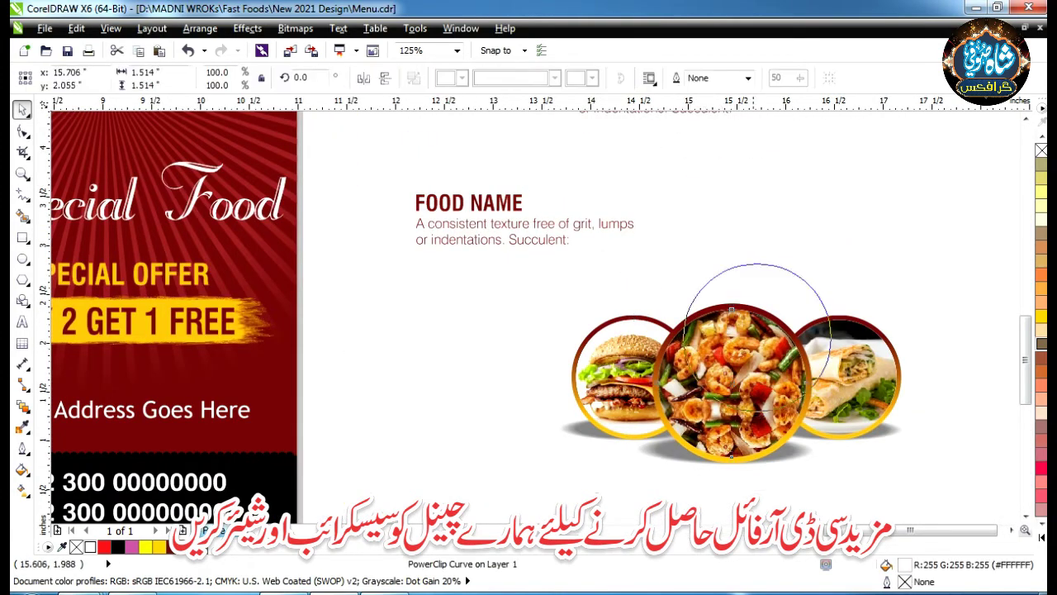
- Extract the shrimp picture from its PowerClip and separate the picture, empty ring and frame
drag(722, 384, 802, 229)
click(508, 368)
drag(660, 364, 347, 374)
click(810, 247)
click(836, 323)
key(F3)
drag(706, 252, 907, 296)
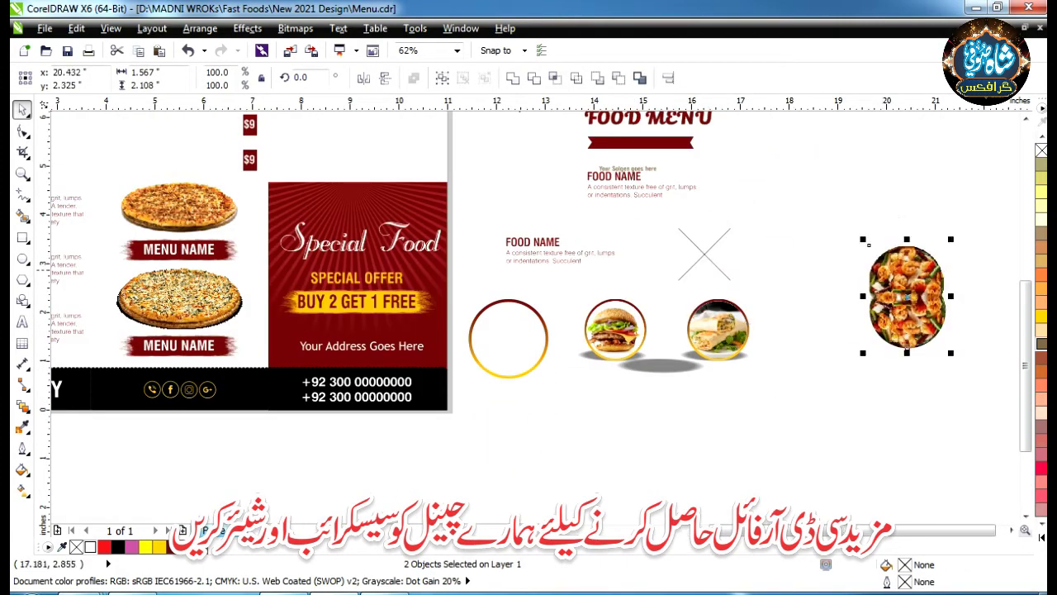
click(704, 253)
drag(704, 254, 849, 379)
- Separate the wrap and burger pictures from their gold rings and grey shadows
drag(789, 285, 719, 345)
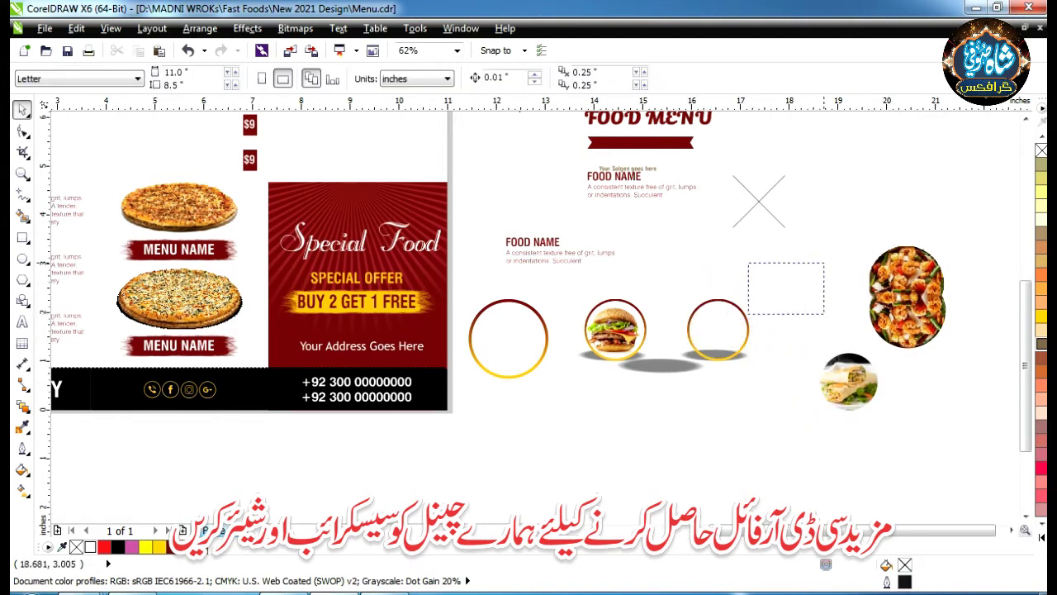
drag(718, 301, 799, 248)
drag(715, 358, 759, 455)
click(687, 396)
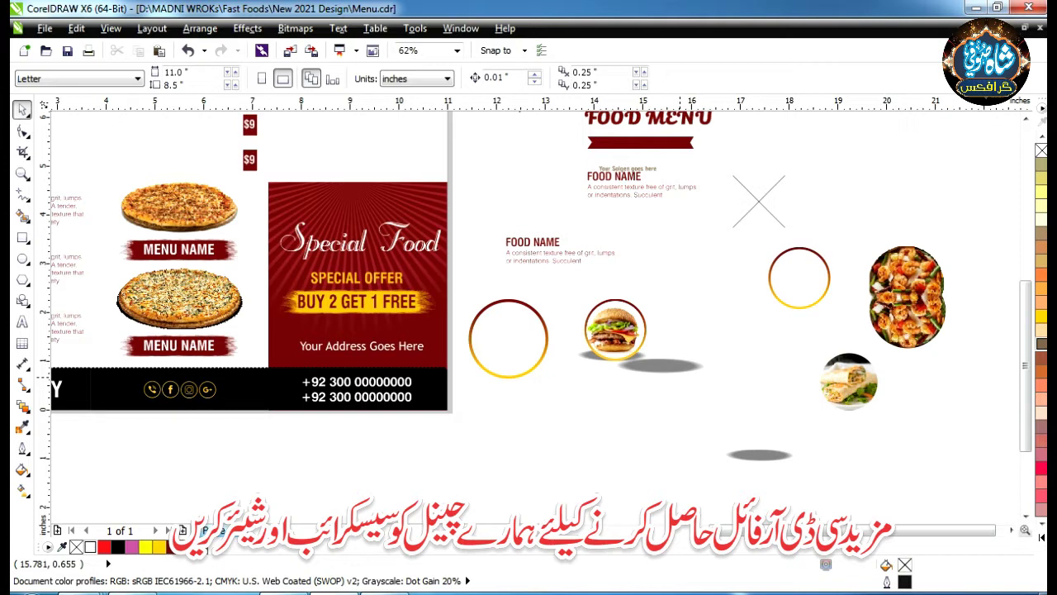
drag(660, 365, 760, 419)
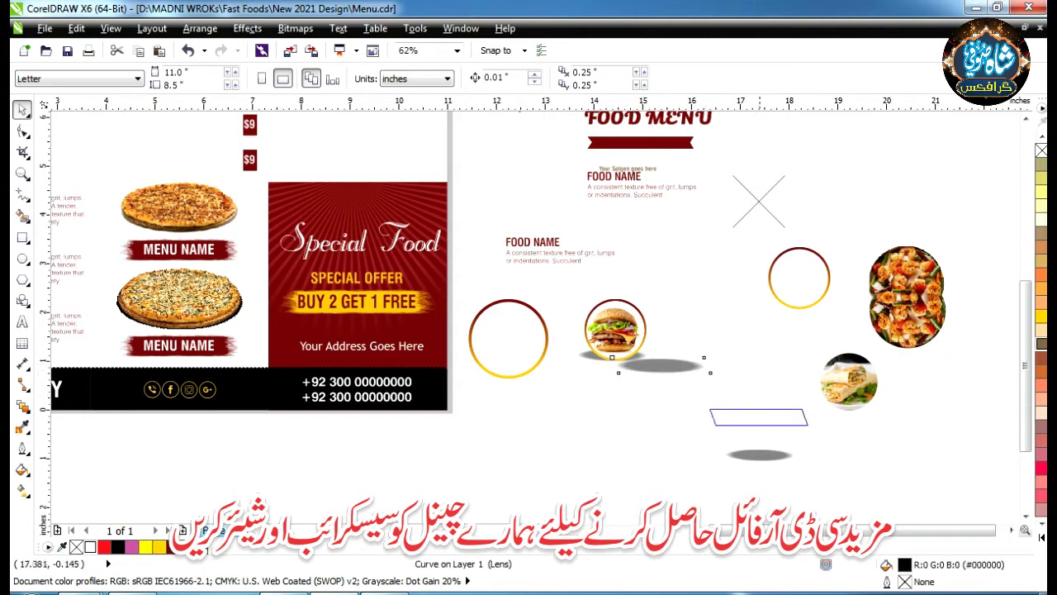
drag(616, 330, 731, 327)
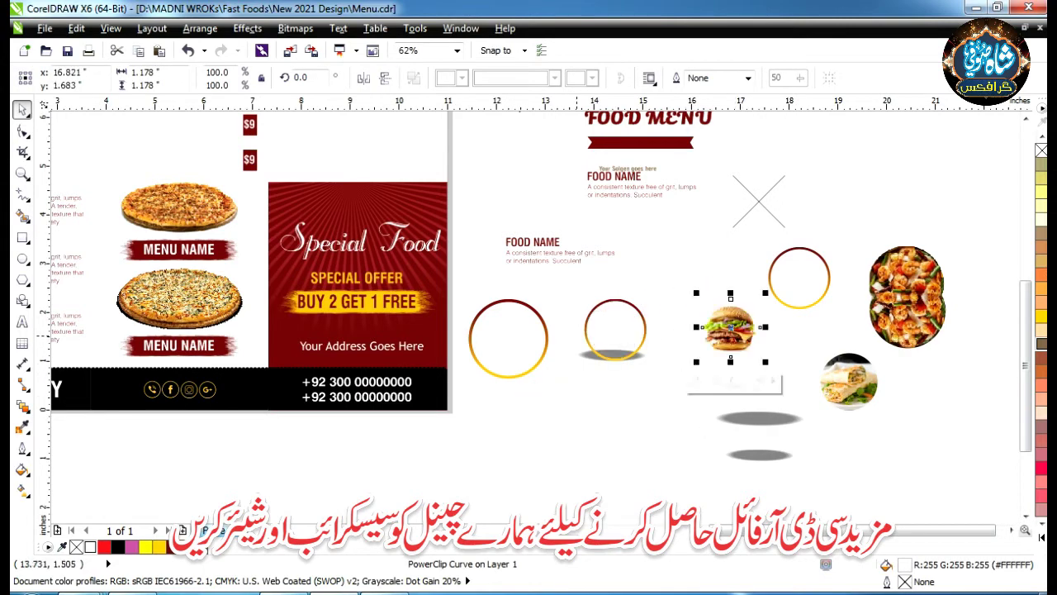
drag(588, 331, 576, 416)
drag(616, 355, 638, 299)
- Move Special Food below the page and SPECIAL OFFER beside FOOD MENU
scroll(661, 364, down, 2)
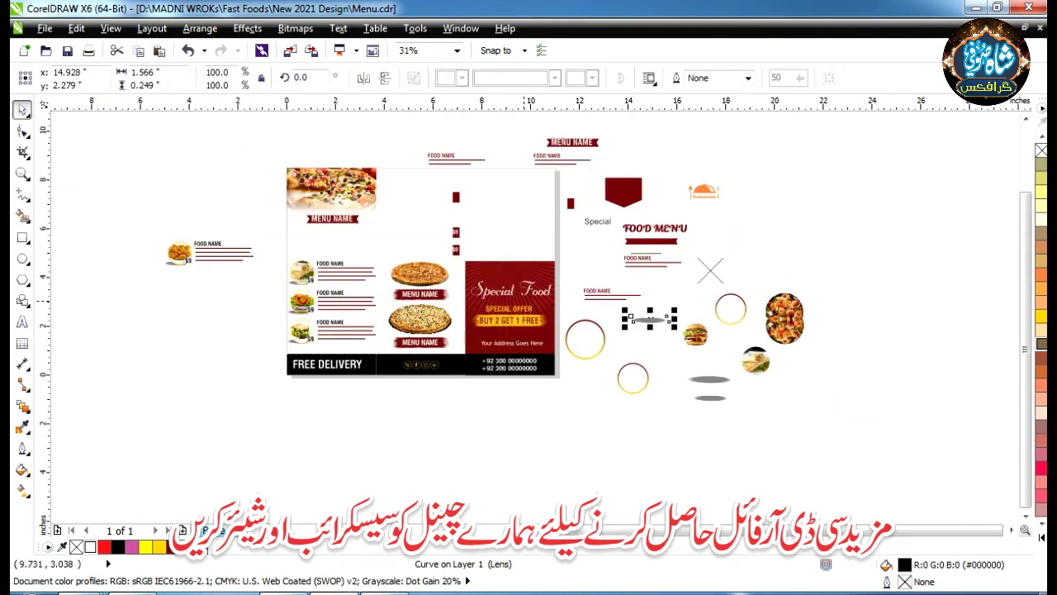
scroll(524, 298, up, 2)
click(495, 280)
drag(538, 277, 607, 496)
key(Escape)
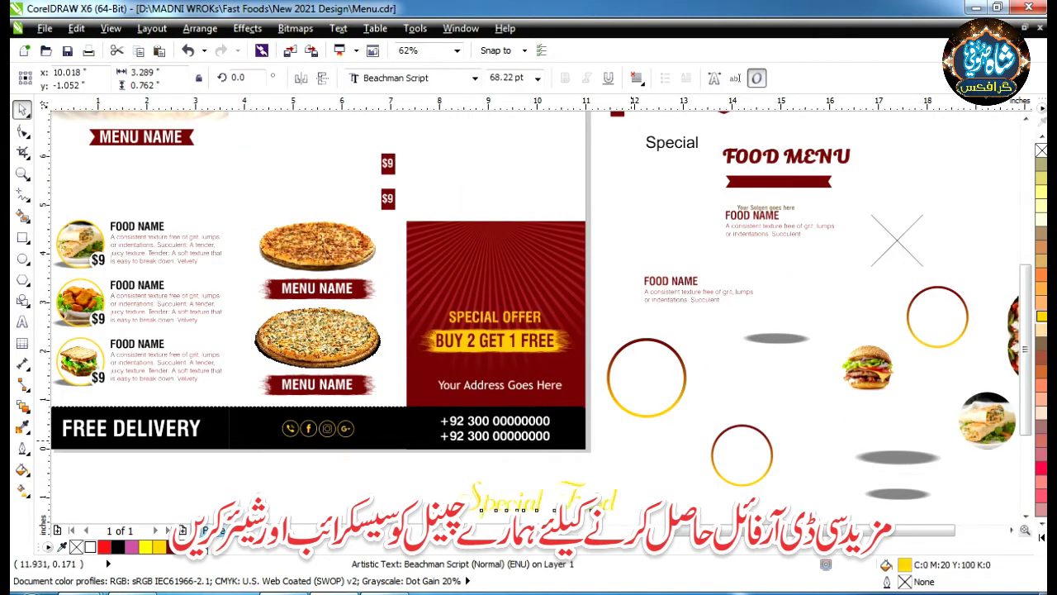
drag(777, 338, 961, 157)
click(495, 316)
mouse_move(494, 317)
mouse_down()
mouse_move(876, 229)
mouse_move(971, 180)
mouse_up()
- Move the red card right, extract its contents, and separate the card, rays and black bar
click(459, 331)
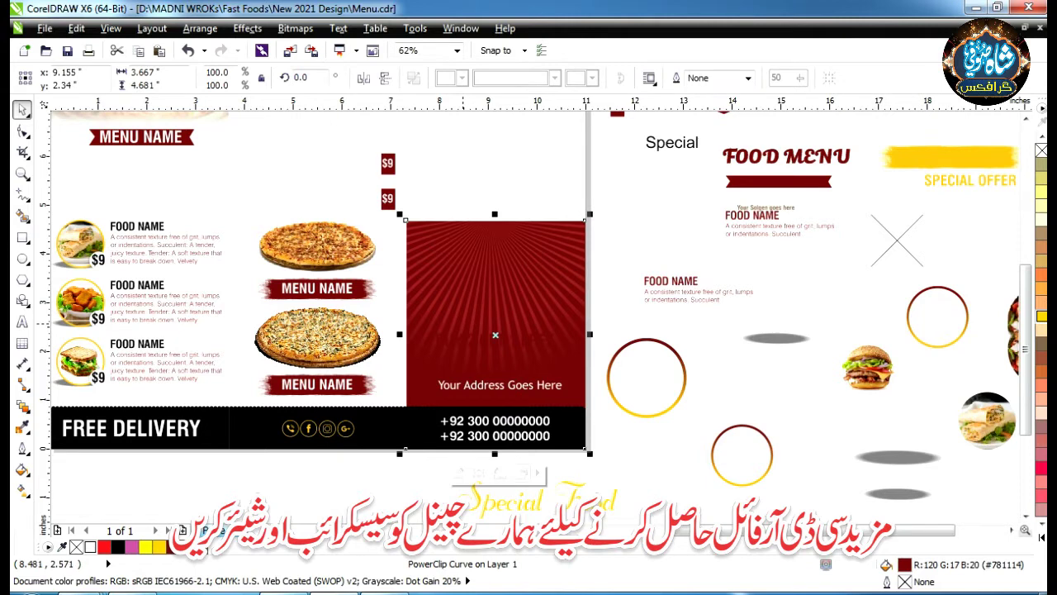
scroll(463, 323, down, 2)
drag(462, 323, 845, 346)
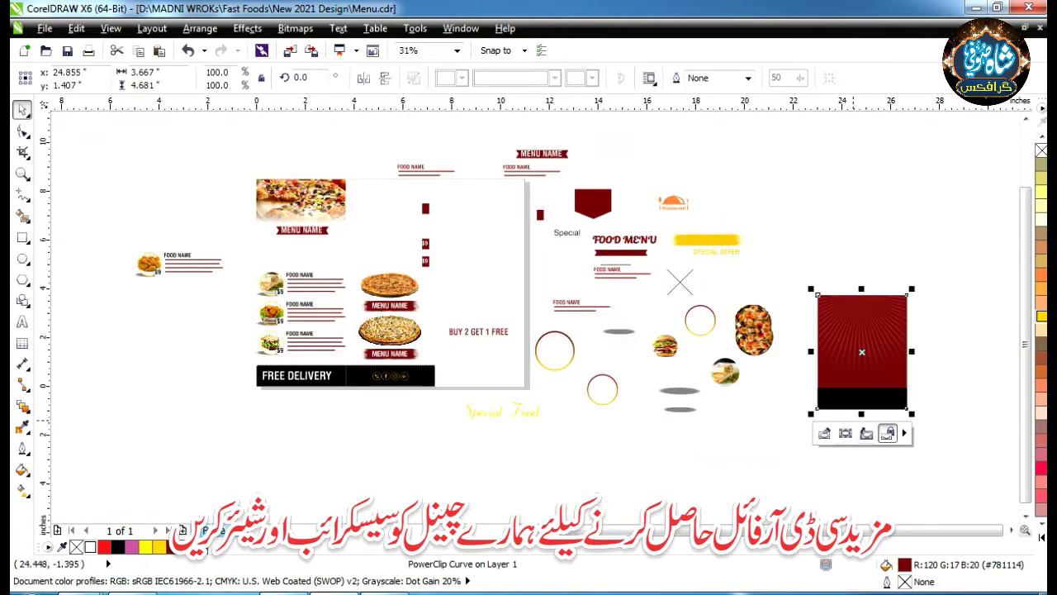
click(887, 433)
key(F5)
drag(862, 156, 877, 235)
key(space)
drag(870, 381, 859, 516)
drag(727, 399, 858, 392)
key(Escape)
- Extract the black bar from the FREE DELIVERY frame and move the bar and empty frame apart
drag(399, 284, 399, 351)
click(356, 477)
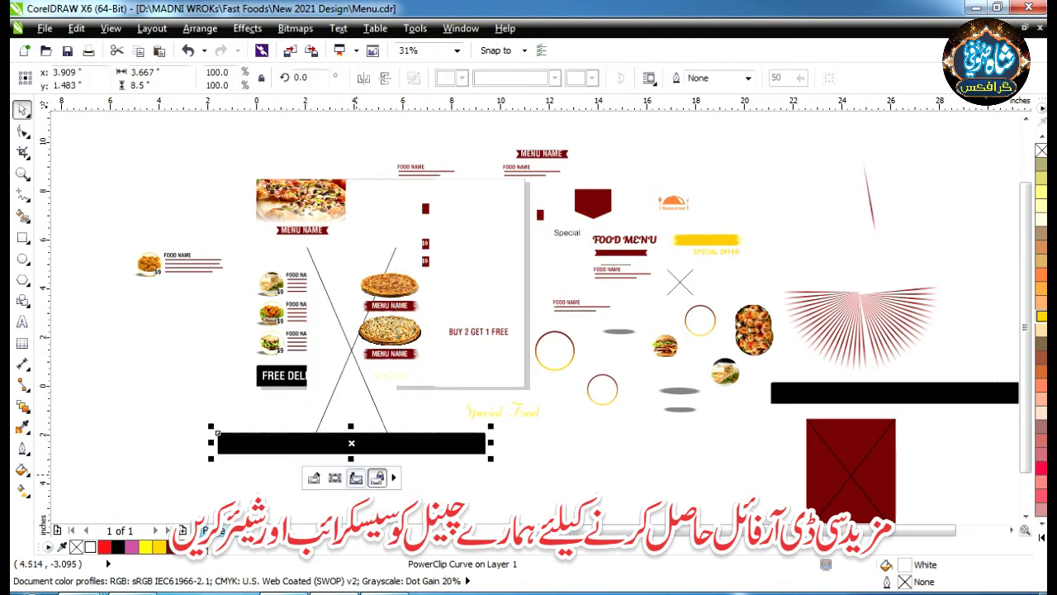
drag(401, 438, 294, 487)
scroll(322, 327, down, 3)
drag(324, 335, 644, 188)
scroll(316, 339, up, 3)
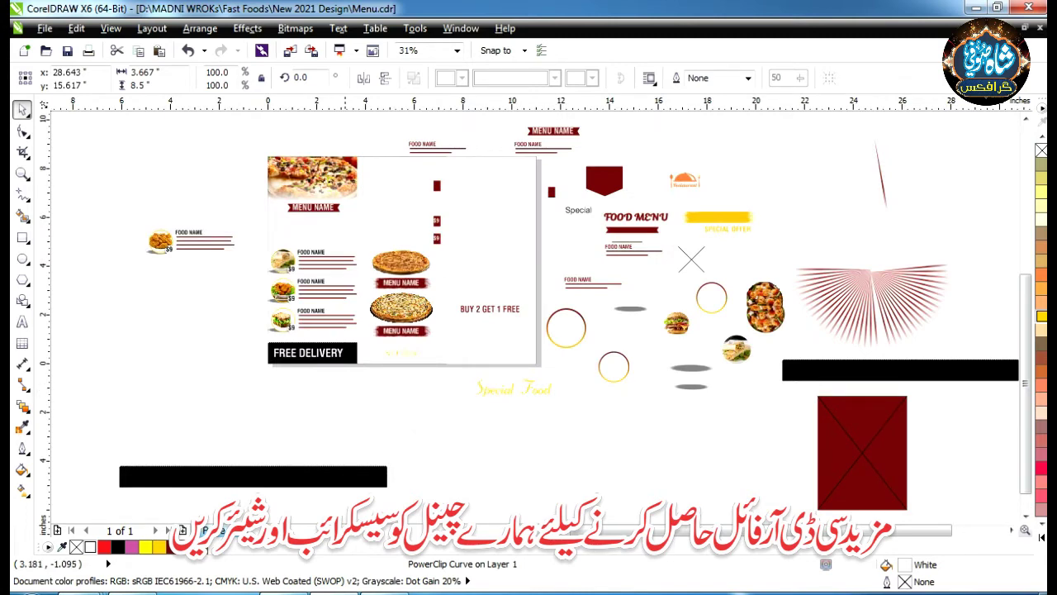
scroll(351, 350, up, 2)
click(345, 320)
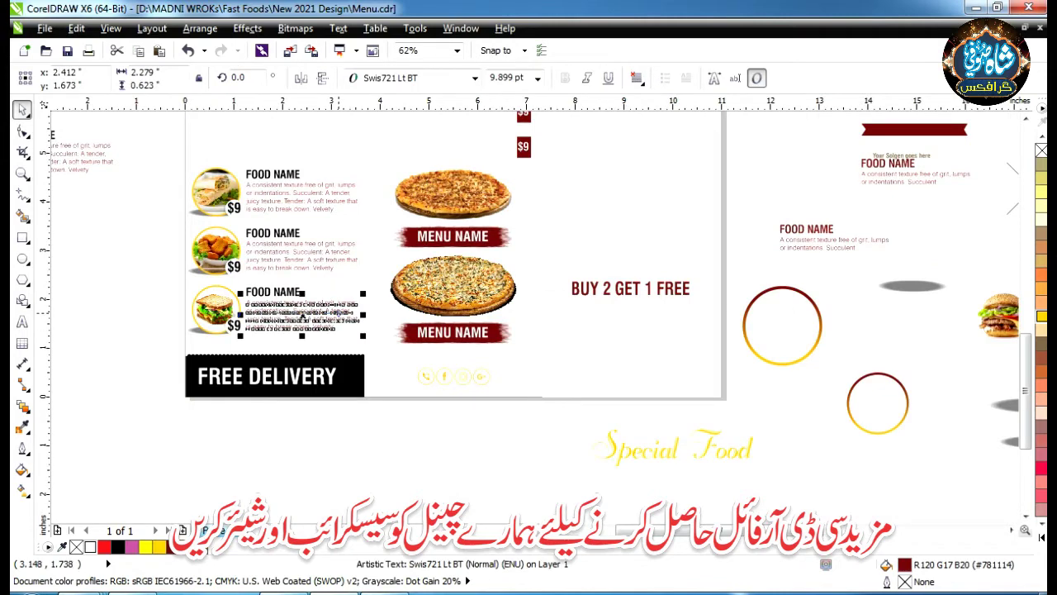
- Move the food description text left off the card
scroll(338, 313, down, 2)
drag(339, 313, 110, 282)
scroll(186, 375, up, 2)
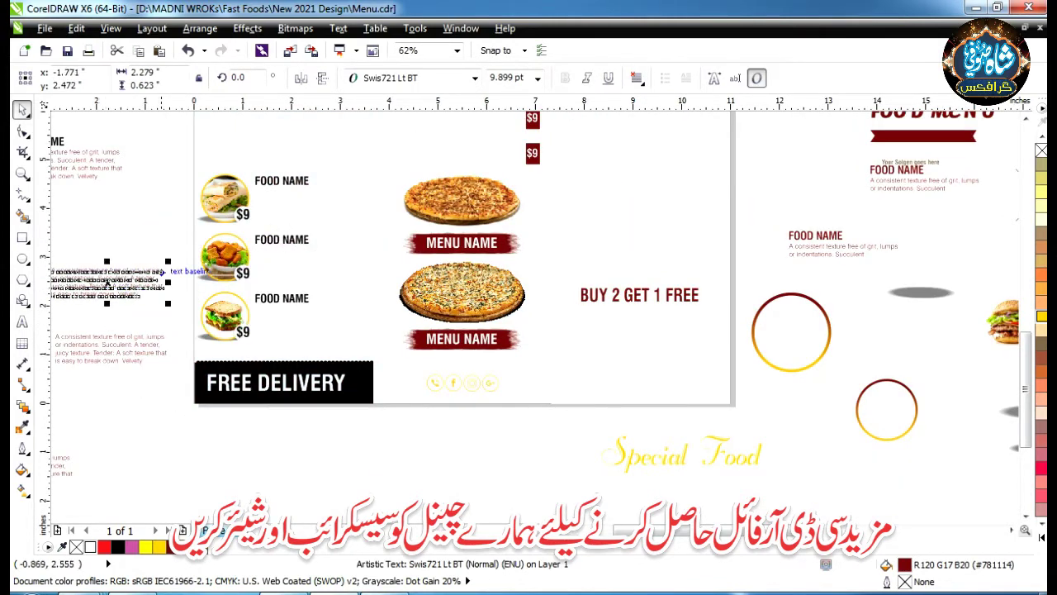
key(Escape)
- Move both pizza photos below the page
click(452, 209)
scroll(452, 209, down, 2)
drag(453, 209, 464, 330)
scroll(464, 330, up, 2)
click(450, 246)
scroll(450, 246, up, 3)
scroll(450, 246, down, 5)
drag(459, 245, 554, 402)
scroll(554, 403, up, 3)
scroll(553, 403, down, 4)
scroll(466, 226, up, 4)
- Lift the MENU NAME text off its brush strokes and move both red strokes off the card
click(464, 250)
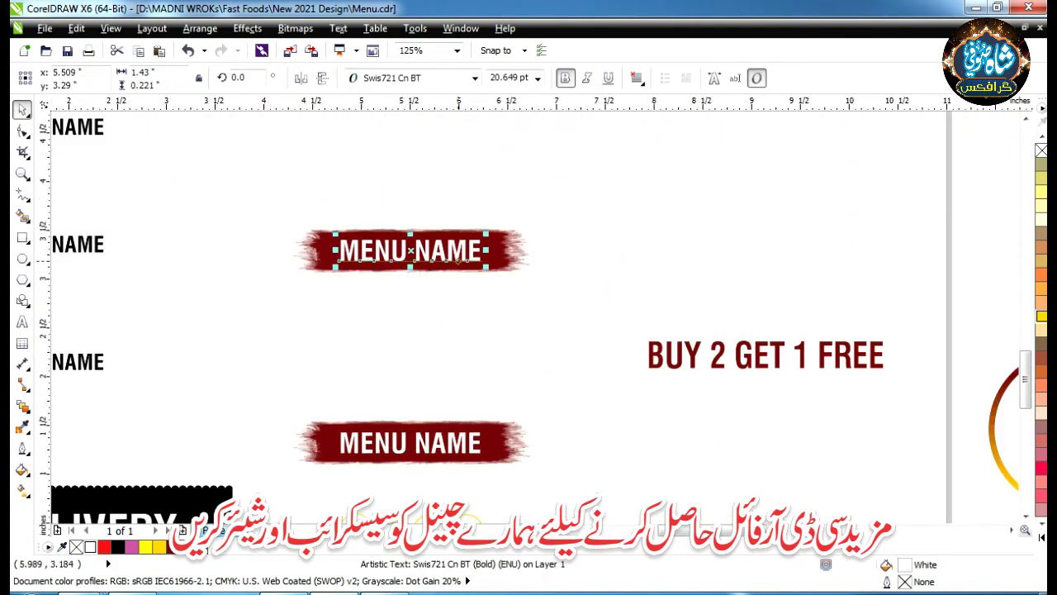
scroll(467, 256, down, 2)
drag(467, 256, 583, 439)
click(357, 445)
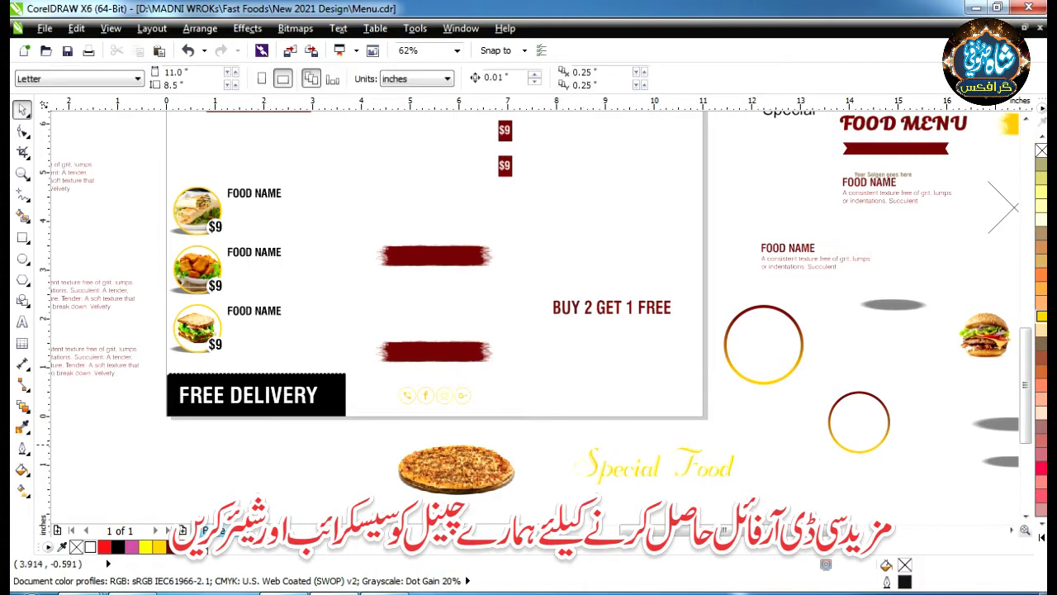
drag(434, 351, 313, 472)
mouse_move(434, 255)
mouse_down()
mouse_move(564, 351)
mouse_move(678, 416)
mouse_up()
scroll(600, 398, down, 2)
scroll(595, 398, up, 2)
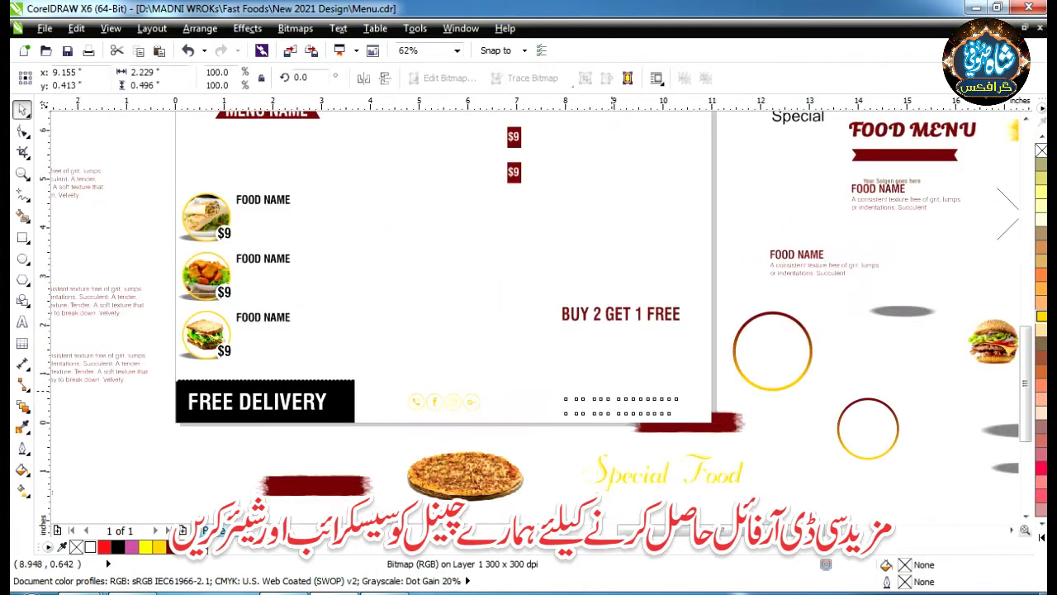
- Move the phone number text, and extract the sandwich picture from its yellow ring onto the pasteboard
click(578, 401)
scroll(610, 396, down, 2)
drag(594, 399, 715, 452)
click(408, 361)
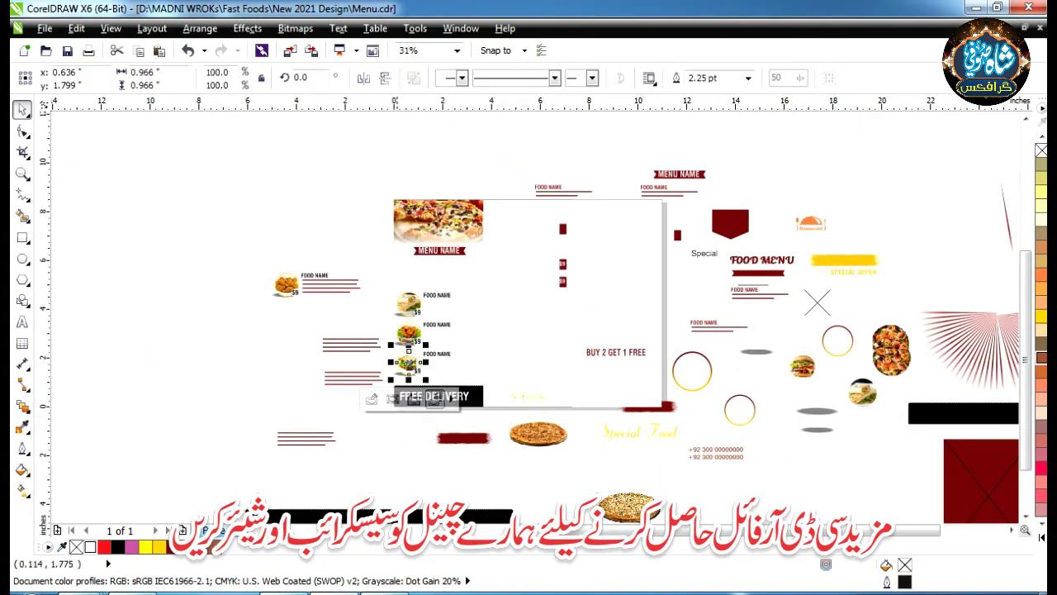
scroll(398, 357, up, 4)
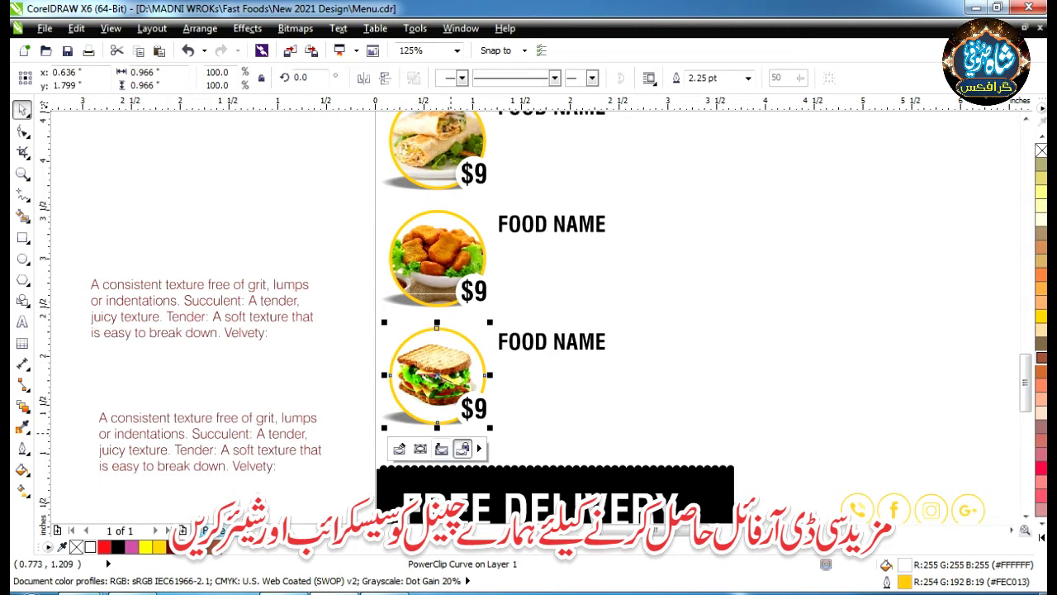
click(442, 449)
drag(437, 375, 246, 180)
drag(436, 376, 165, 194)
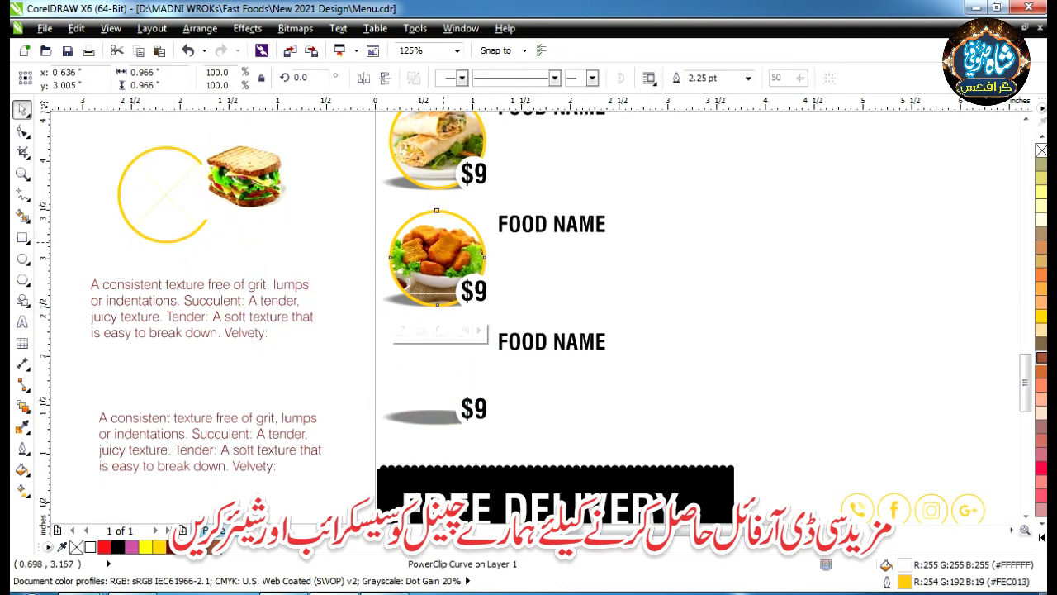
- Move the chicken and wrap circles off the page left and extract their pictures
scroll(476, 265, down, 2)
drag(445, 256, 144, 335)
click(154, 262)
drag(169, 292, 165, 289)
drag(440, 192, 212, 318)
click(231, 270)
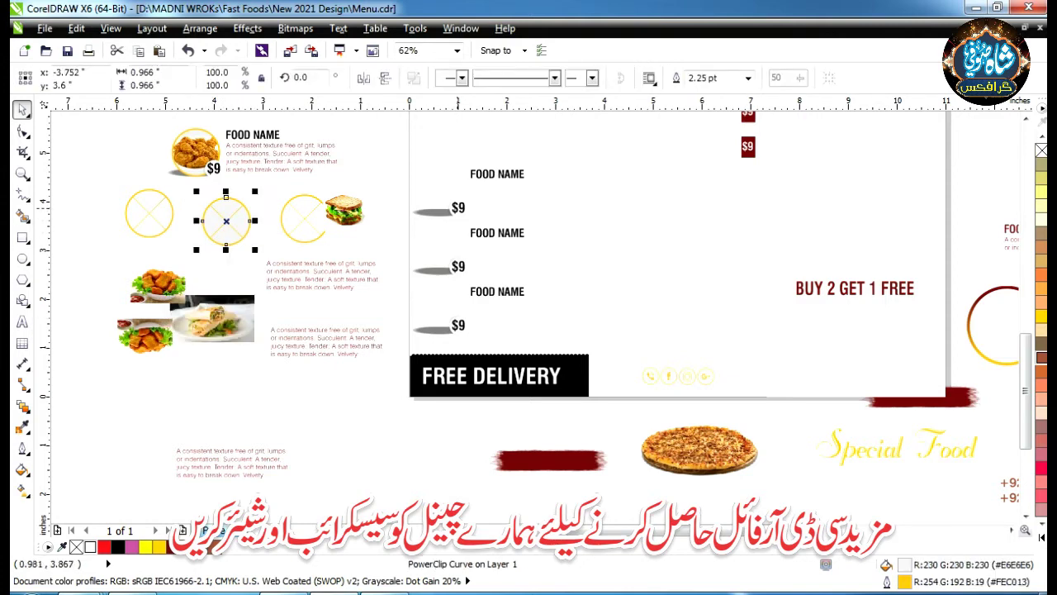
- Move two $9 prices and their small grey shadow curves onto the left pasteboard
click(458, 207)
drag(458, 207, 375, 135)
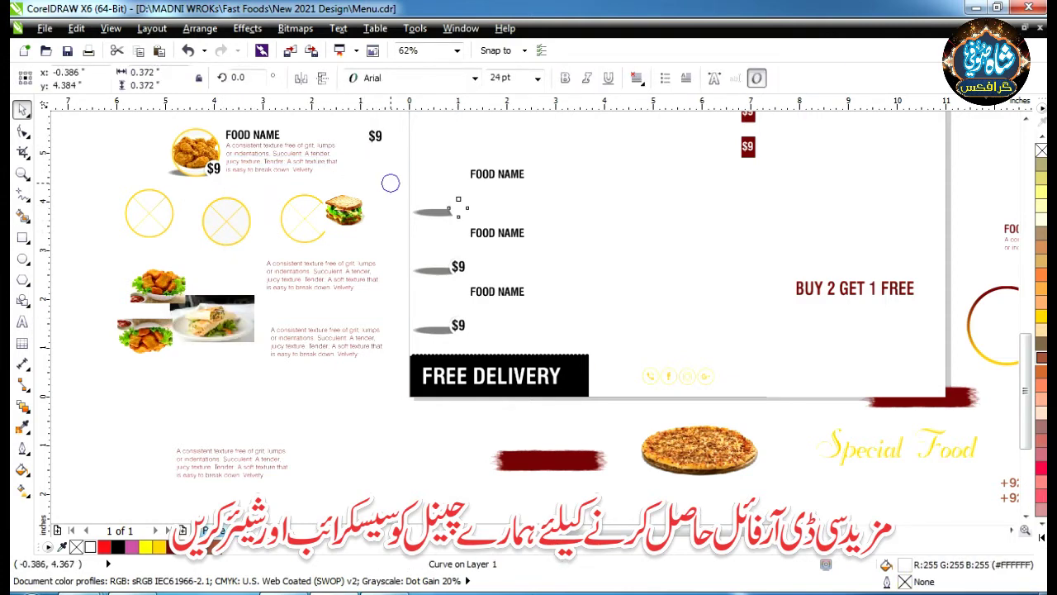
drag(390, 182, 380, 168)
drag(459, 266, 380, 233)
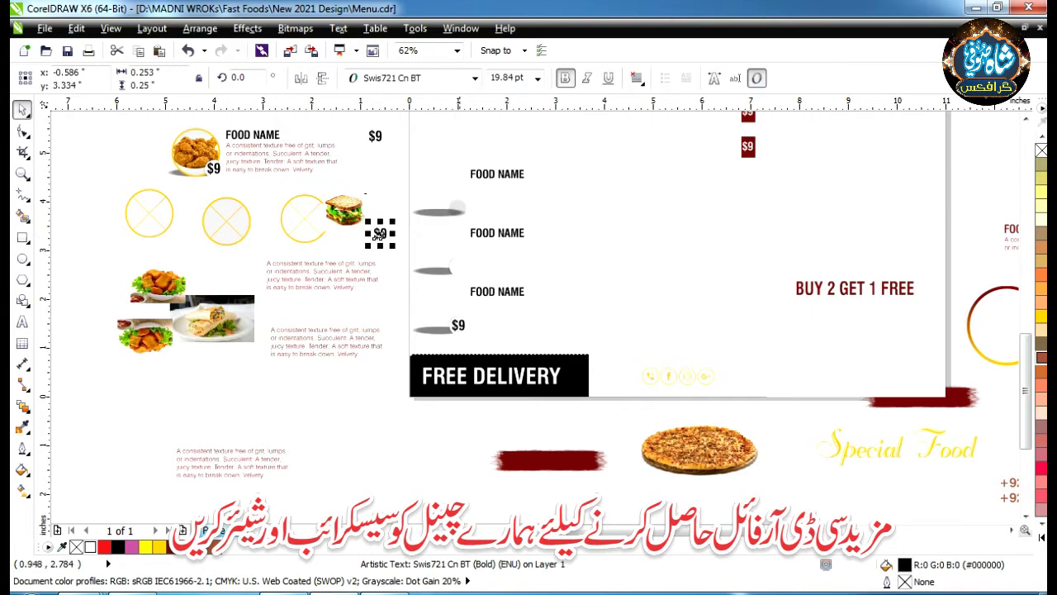
click(450, 264)
drag(457, 206, 389, 205)
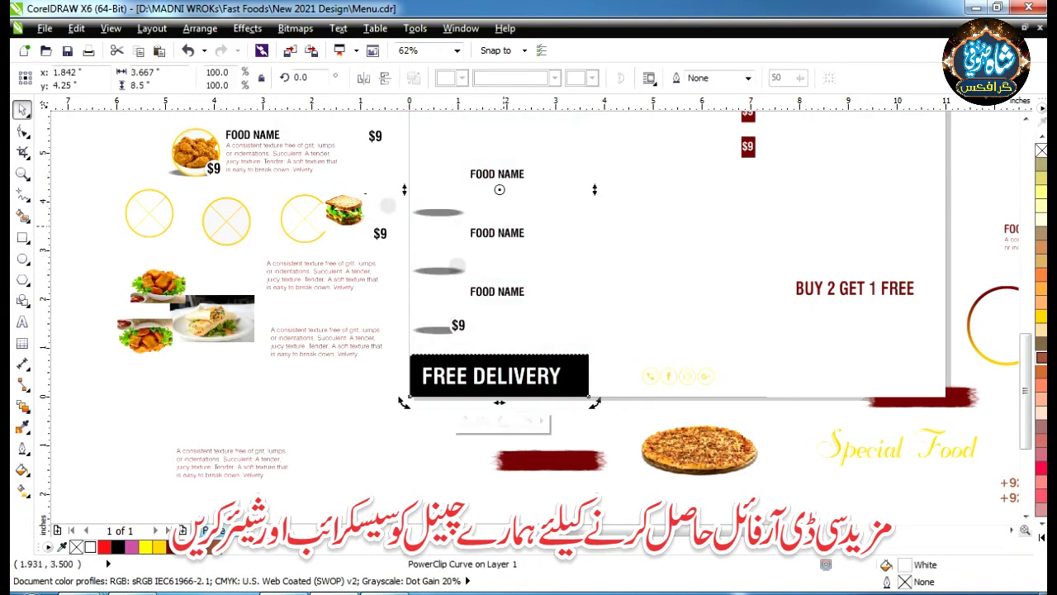
- Move the remaining FOOD NAME texts and grey shadow curves onto the left pasteboard
ctrl+click(498, 233)
drag(496, 240, 157, 421)
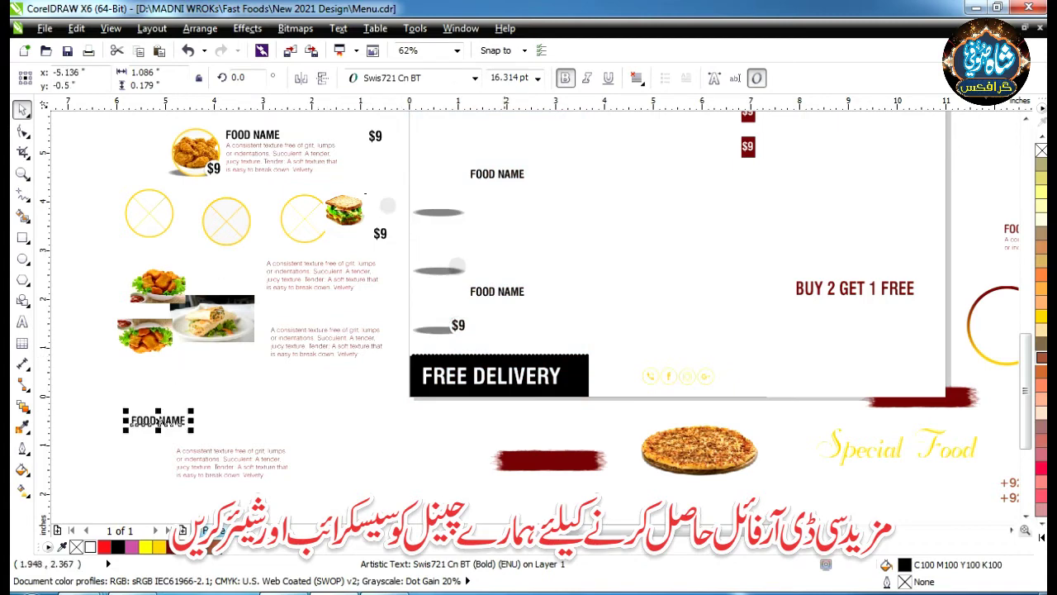
click(438, 270)
drag(437, 271, 299, 424)
drag(431, 329, 344, 374)
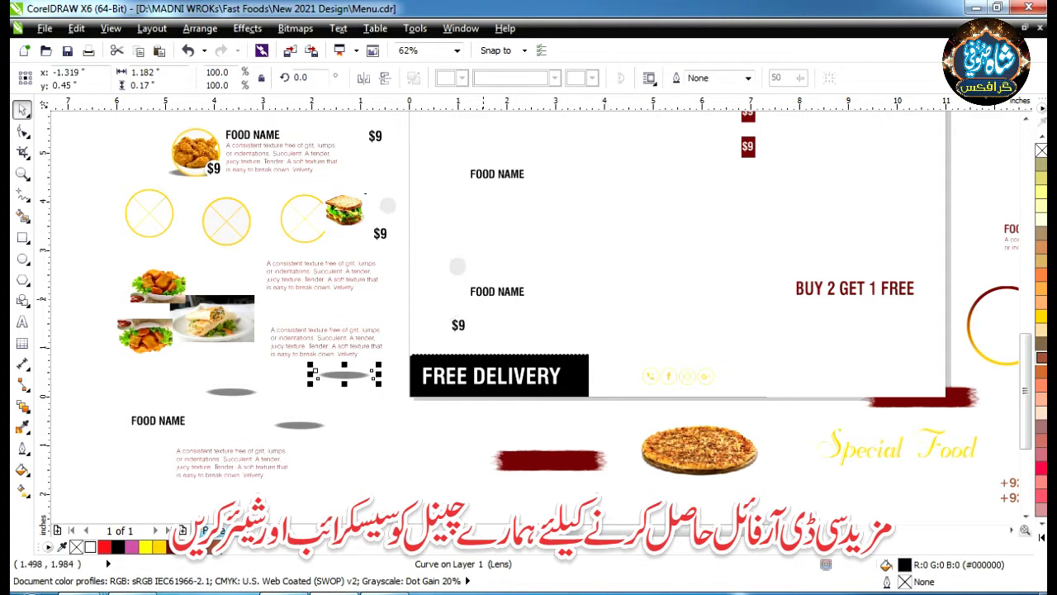
drag(497, 291, 365, 313)
key(Escape)
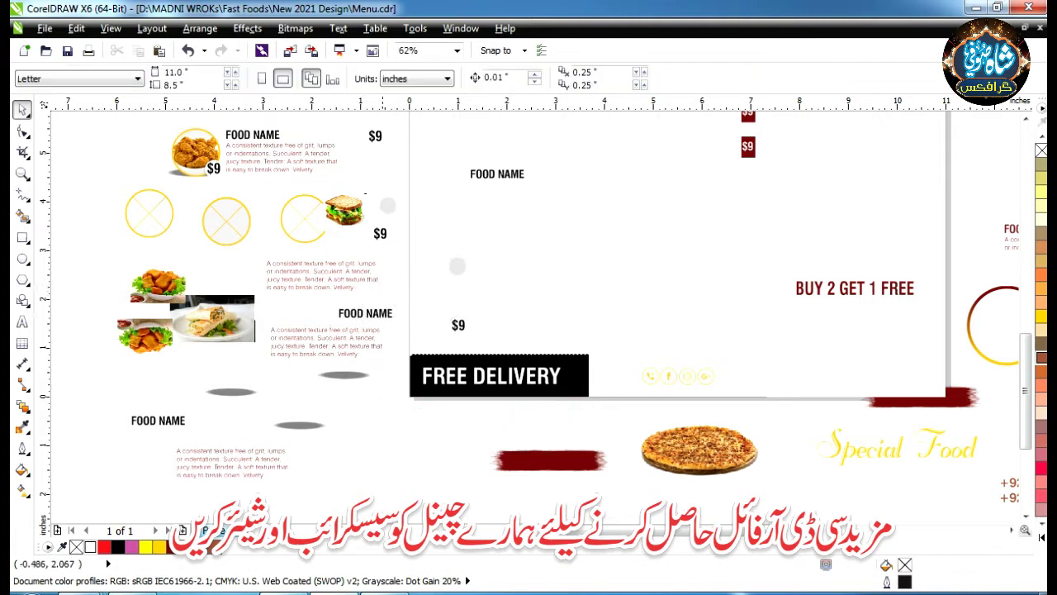
- Enter the pizza frame's PowerClip contents, select the pizza photo, then finish editing
scroll(385, 294, down, 2)
scroll(431, 151, up, 2)
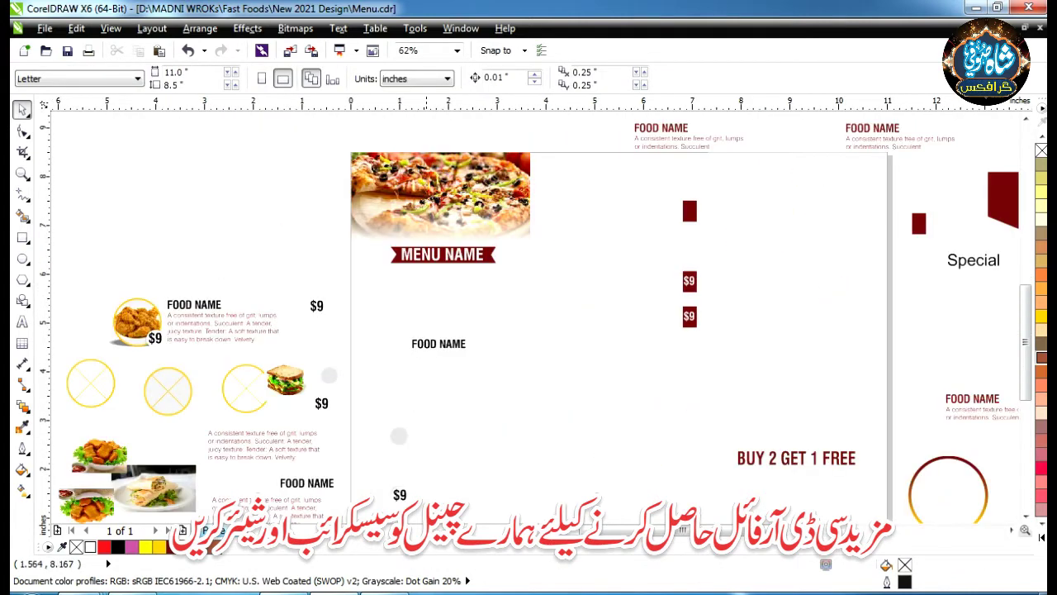
double_click(445, 191)
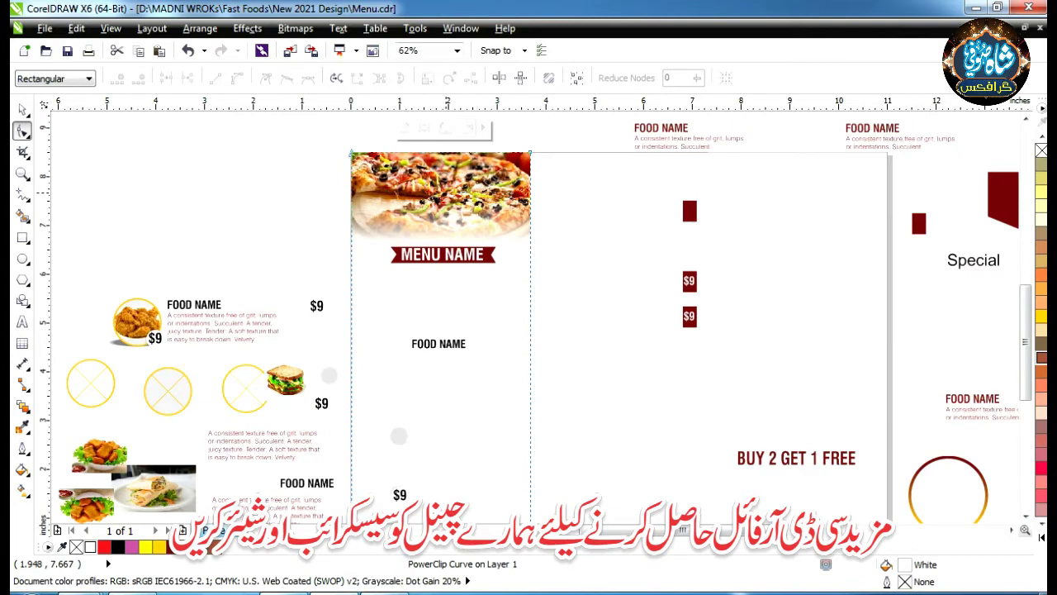
key(space)
key(Escape)
key(alt+c)
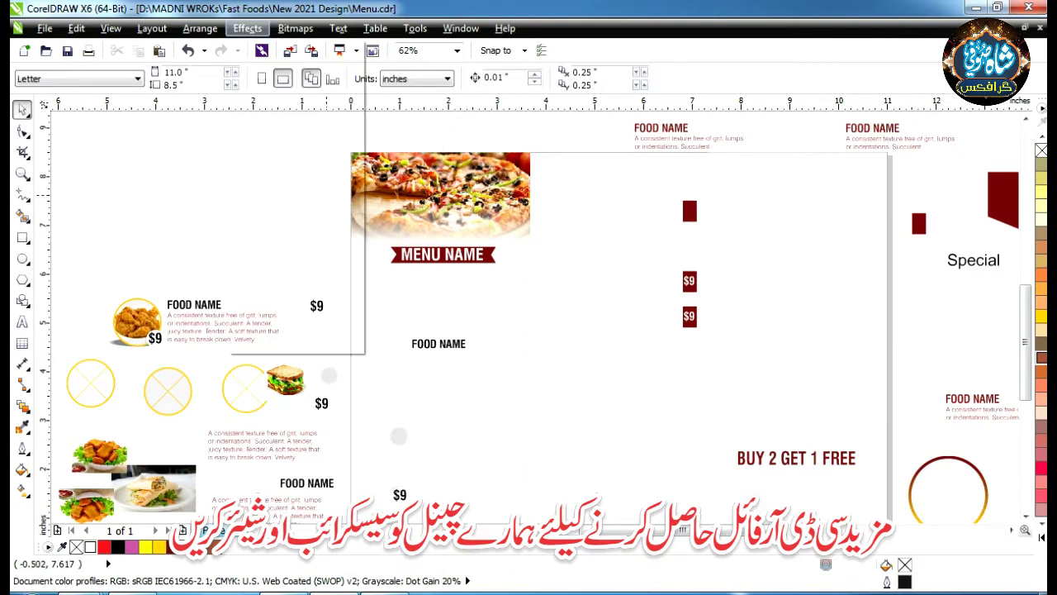
key(Escape)
key(Escape)
click(399, 436)
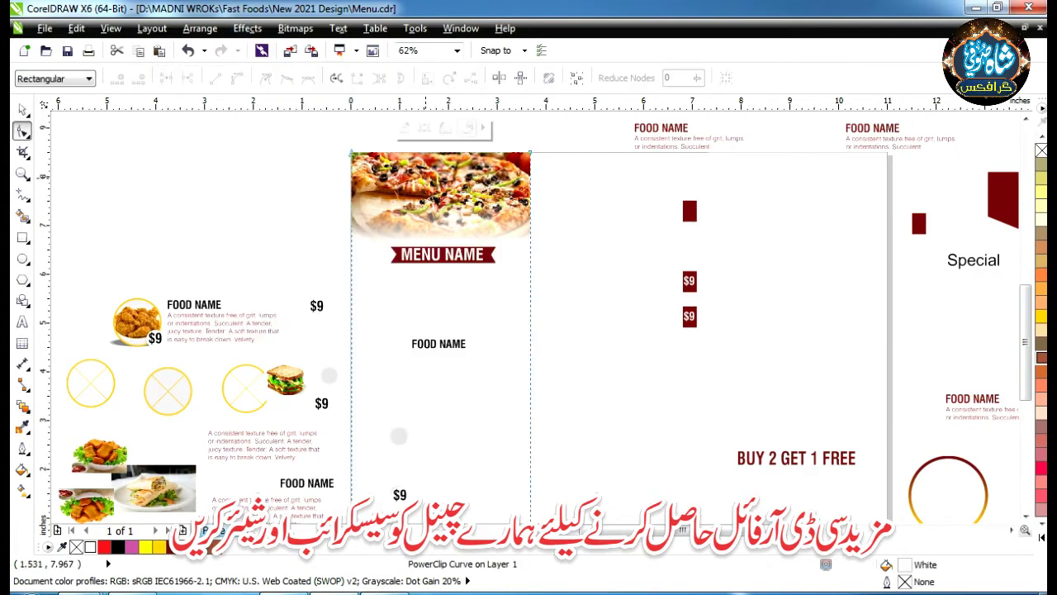
key(alt+c)
key(w)
key(e)
click(443, 181)
scroll(443, 174, up, 3)
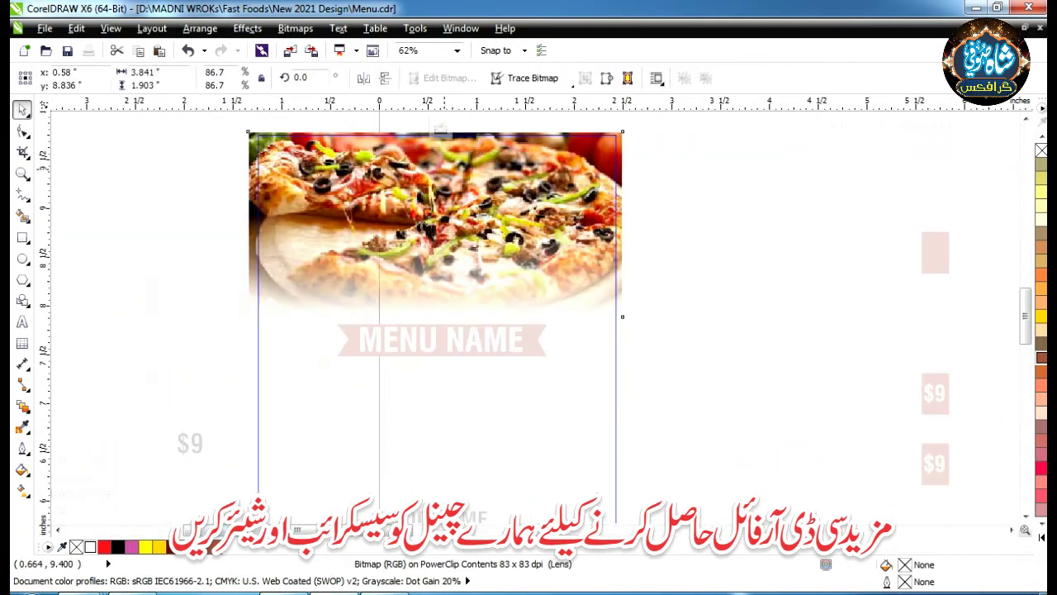
scroll(443, 174, down, 3)
key(alt+c)
key(w)
key(f)
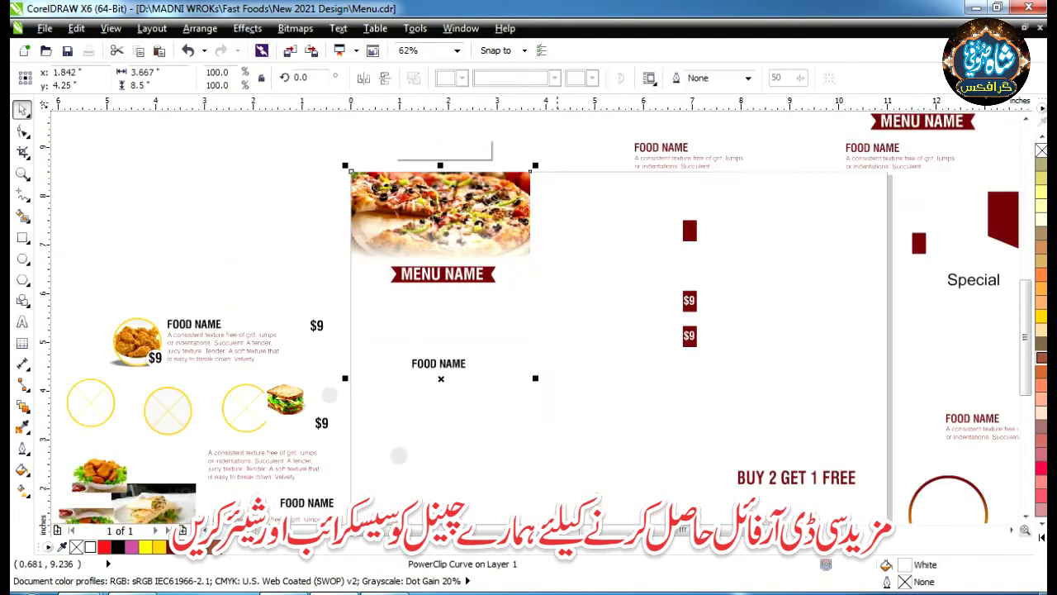
- Move the yellow brush stroke up and to the right
click(653, 166)
scroll(655, 174, down, 2)
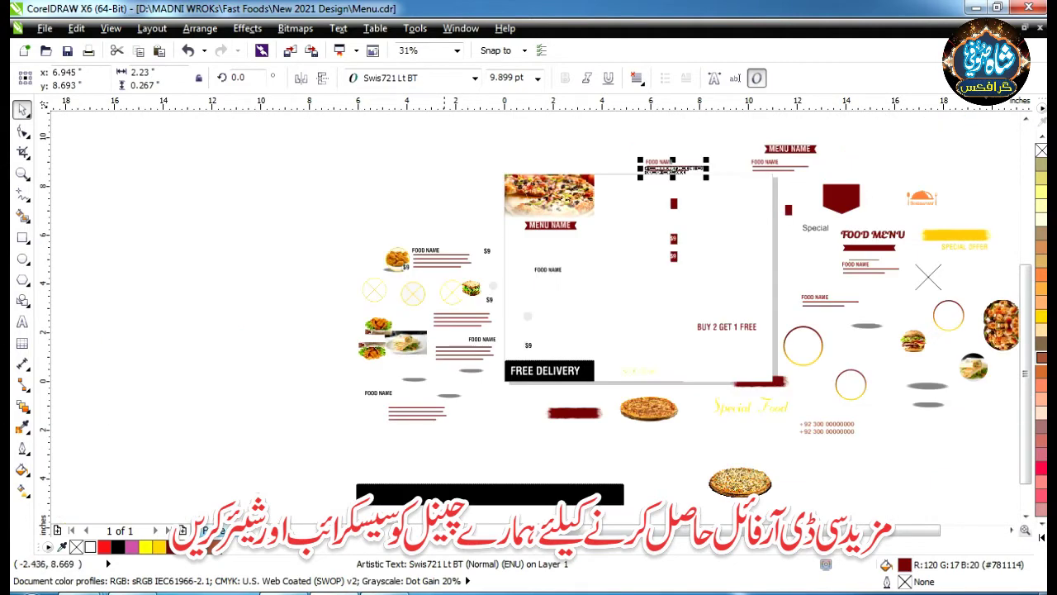
key(Escape)
scroll(1000, 311, right, 1)
scroll(999, 310, up, 1)
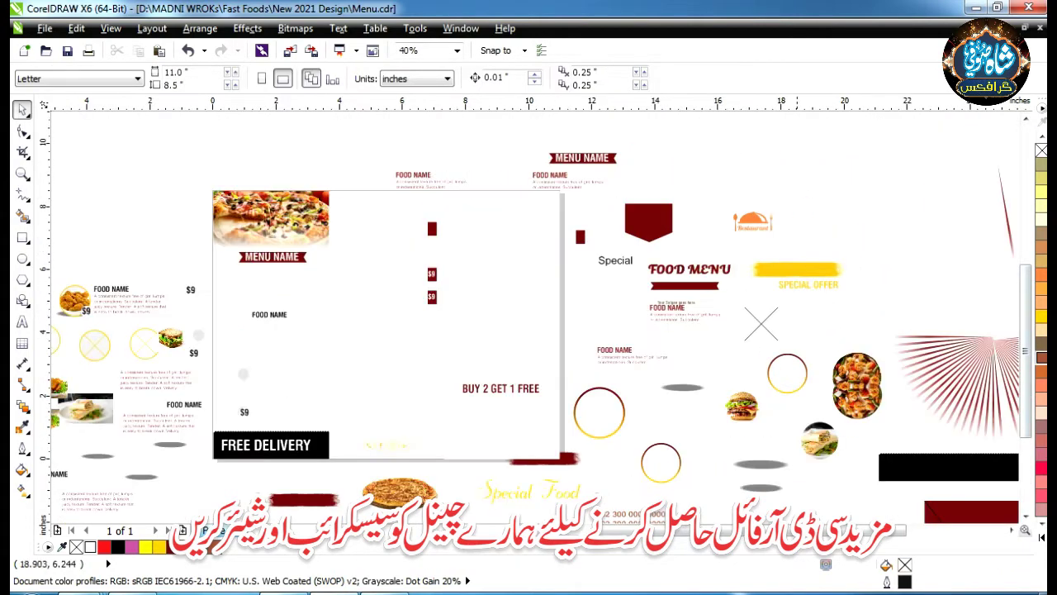
drag(797, 269, 831, 249)
- Spread the red ray lines out toward the upper right
click(941, 356)
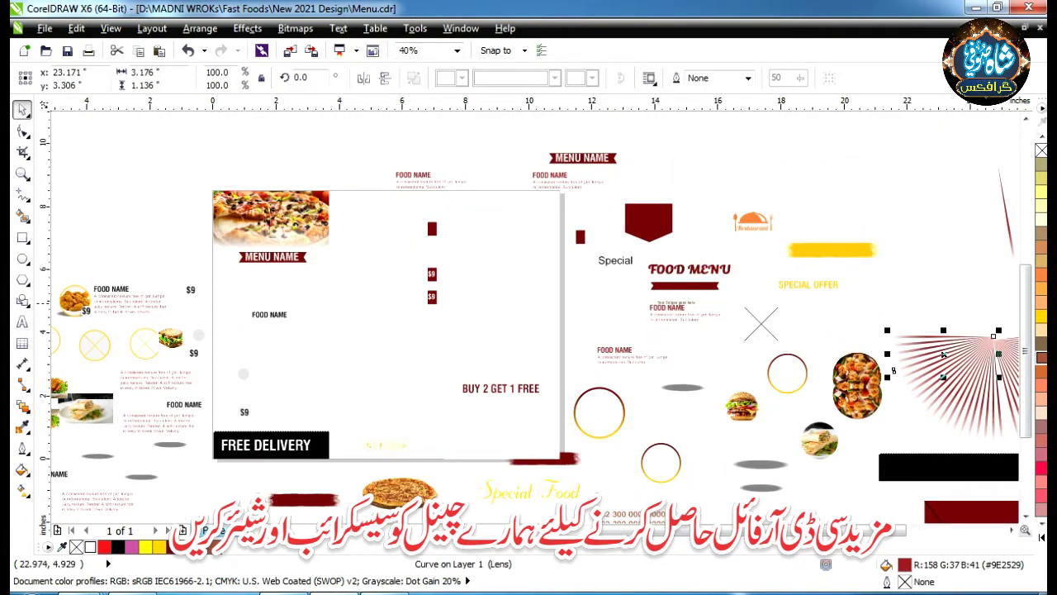
mouse_move(942, 356)
mouse_down()
mouse_move(897, 313)
mouse_move(901, 336)
mouse_move(904, 291)
mouse_move(912, 355)
mouse_move(932, 367)
mouse_move(899, 271)
mouse_move(917, 377)
mouse_move(869, 252)
mouse_up()
drag(935, 426, 809, 209)
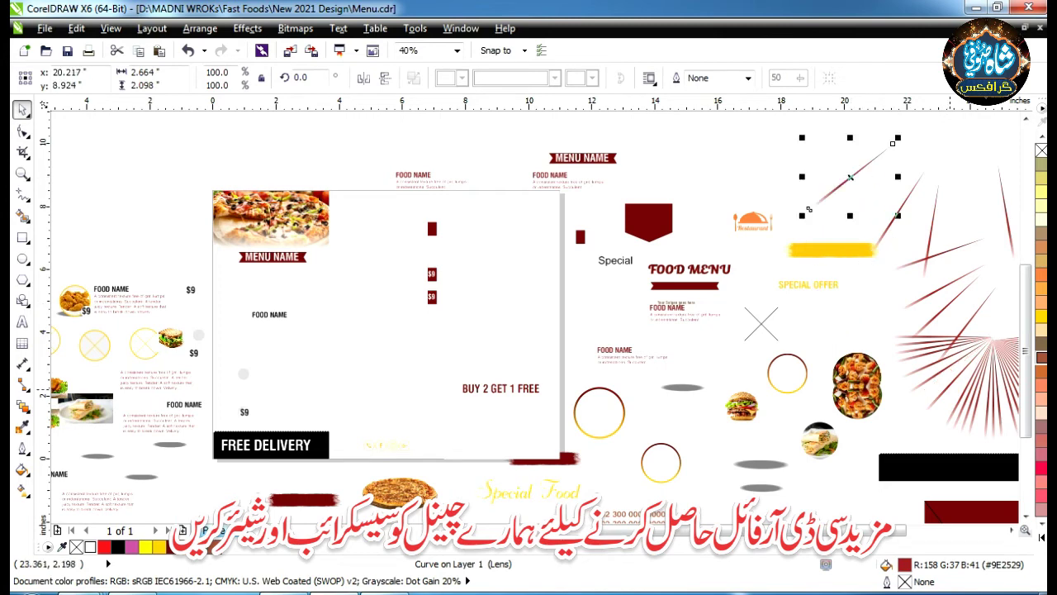
click(808, 209)
drag(891, 247, 867, 193)
click(777, 243)
scroll(776, 243, down, 3)
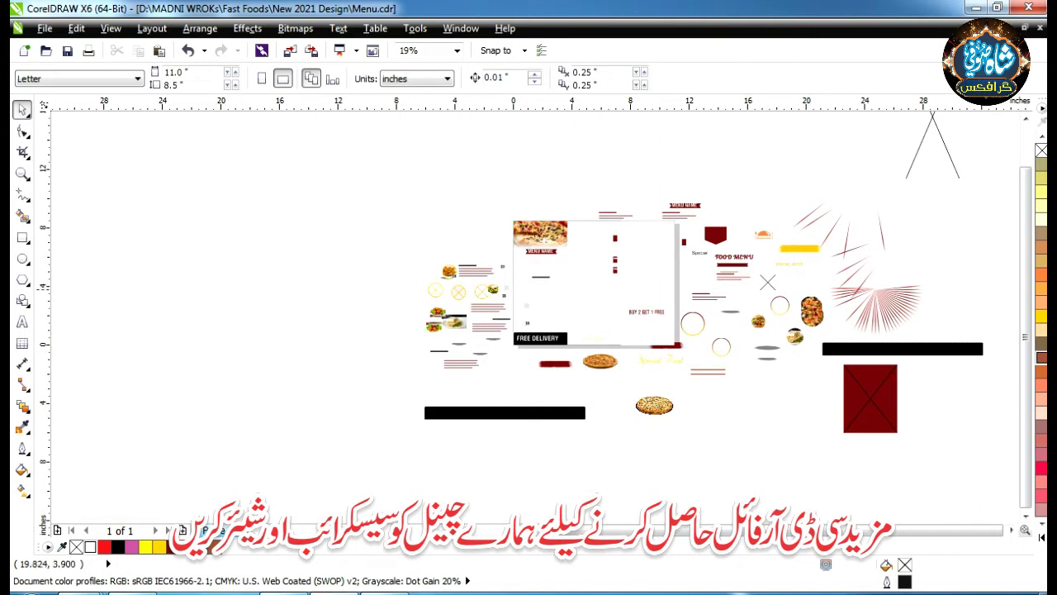
scroll(743, 346, up, 5)
scroll(710, 322, down, 5)
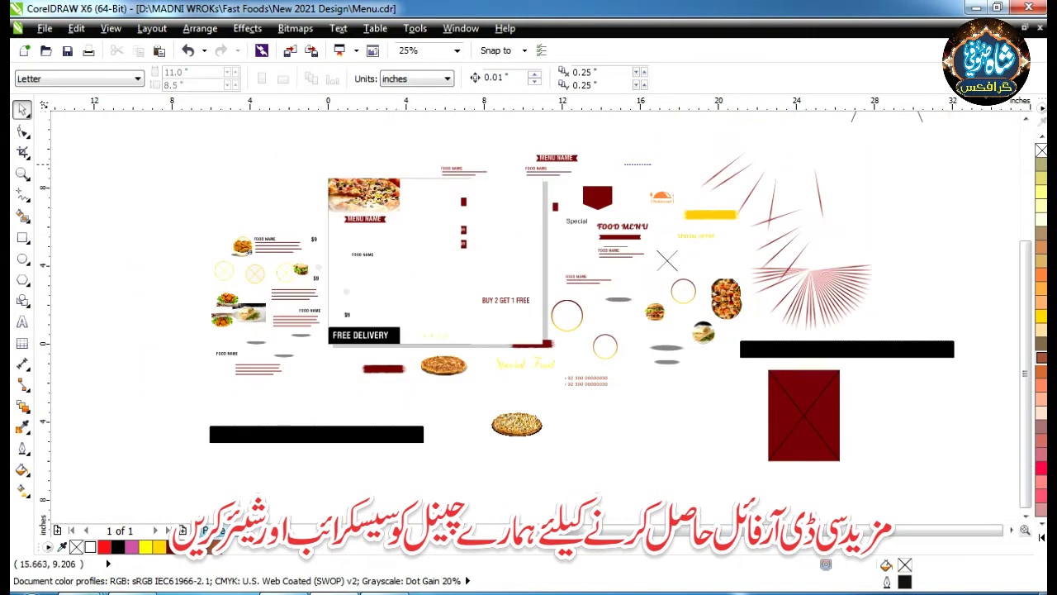
scroll(463, 132, up, 2)
- Extract the pizza photo from its PowerClip frame and move it and the red ribbon above the page
click(248, 297)
click(247, 28)
click(413, 309)
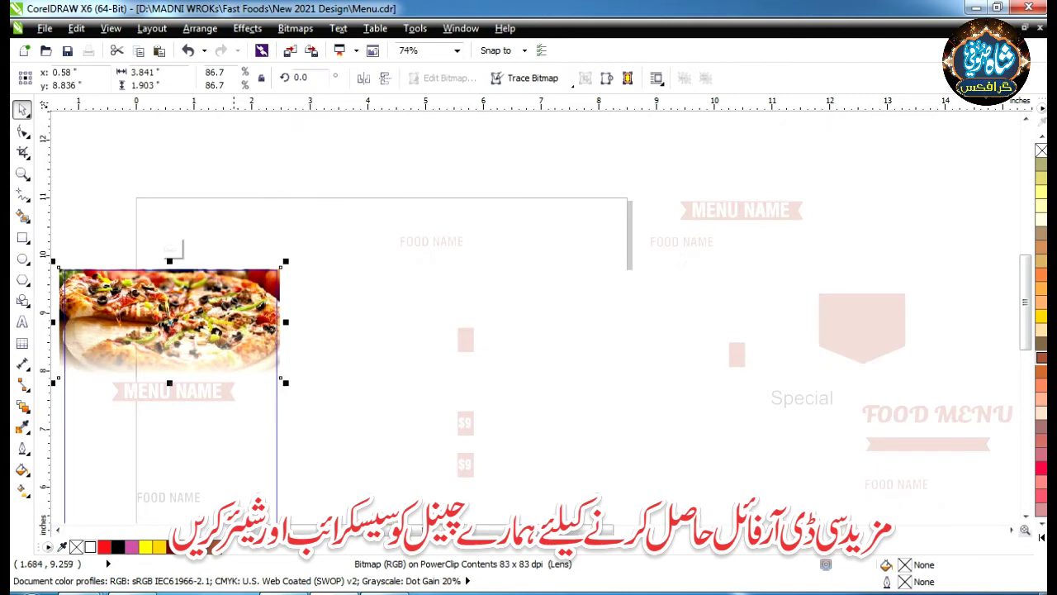
key(Delete)
click(173, 247)
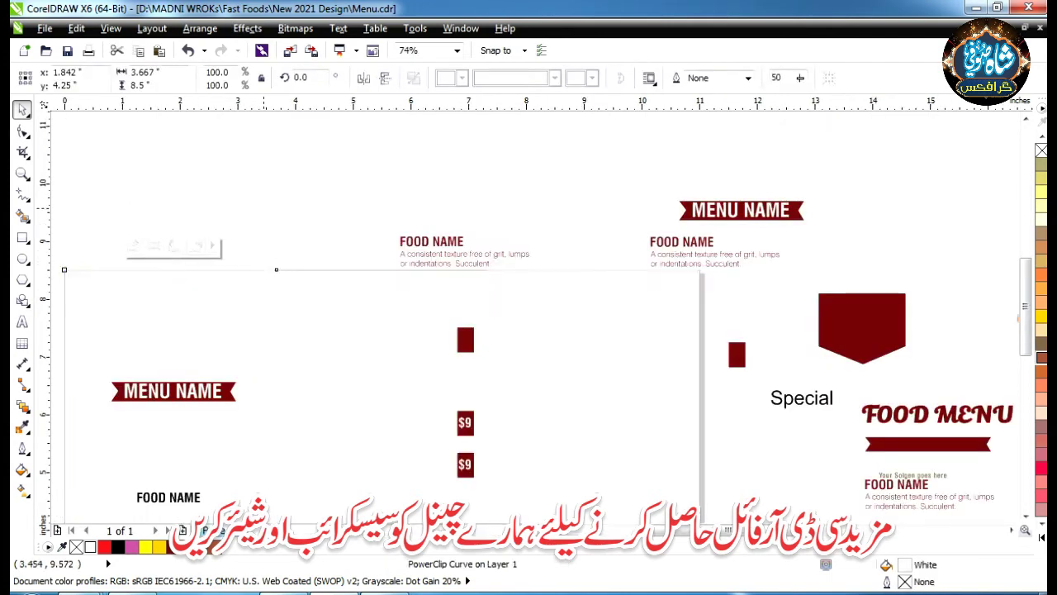
key(ctrl+z)
scroll(267, 208, down, 1)
drag(196, 279, 219, 156)
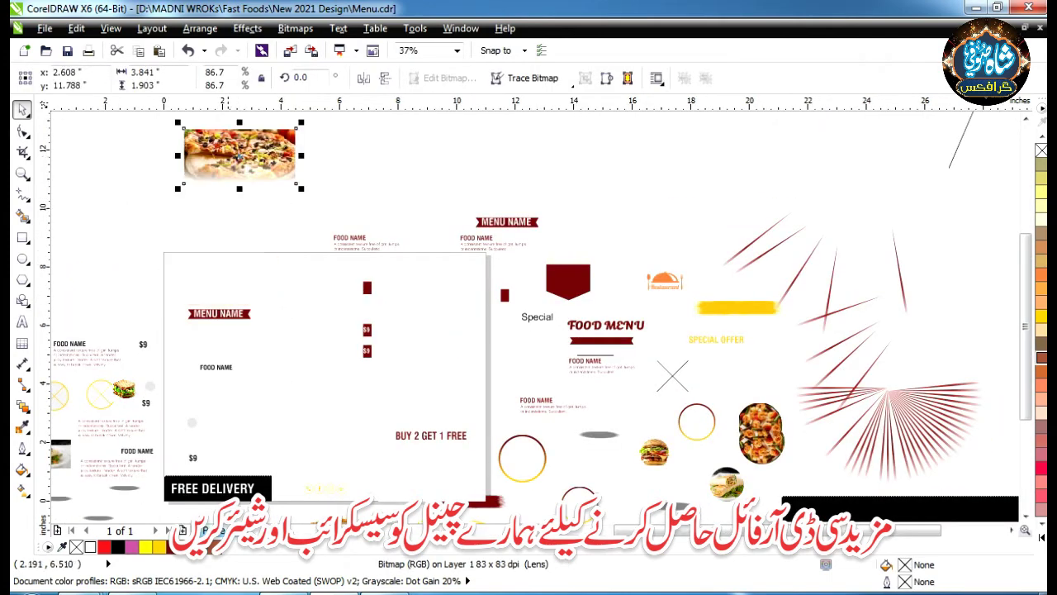
drag(227, 311, 122, 247)
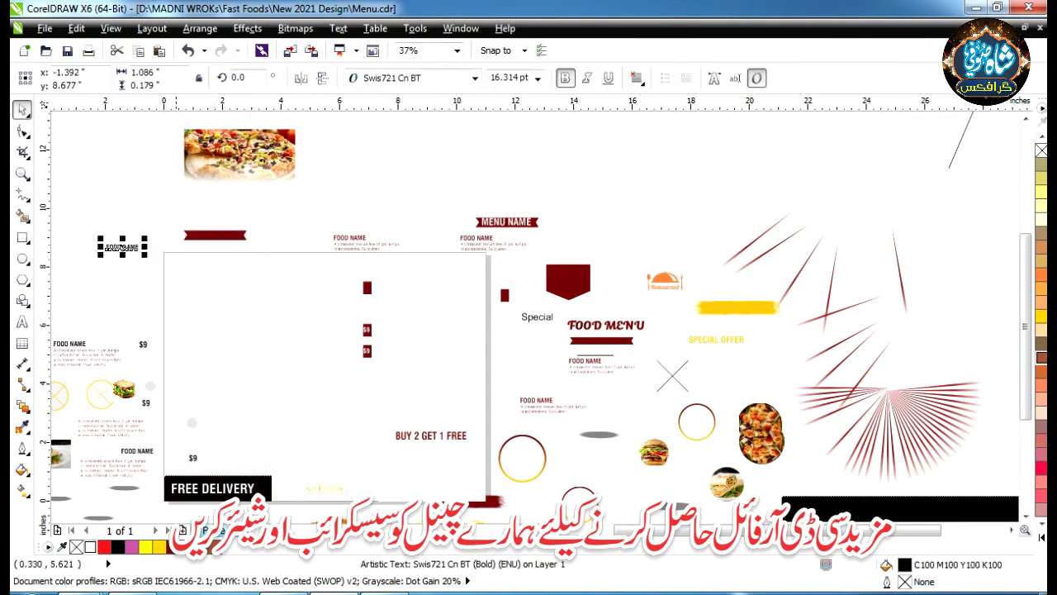
- Take the black bar out of the FREE DELIVERY PowerClip and drag it below the page
scroll(192, 512, up, 5)
click(495, 342)
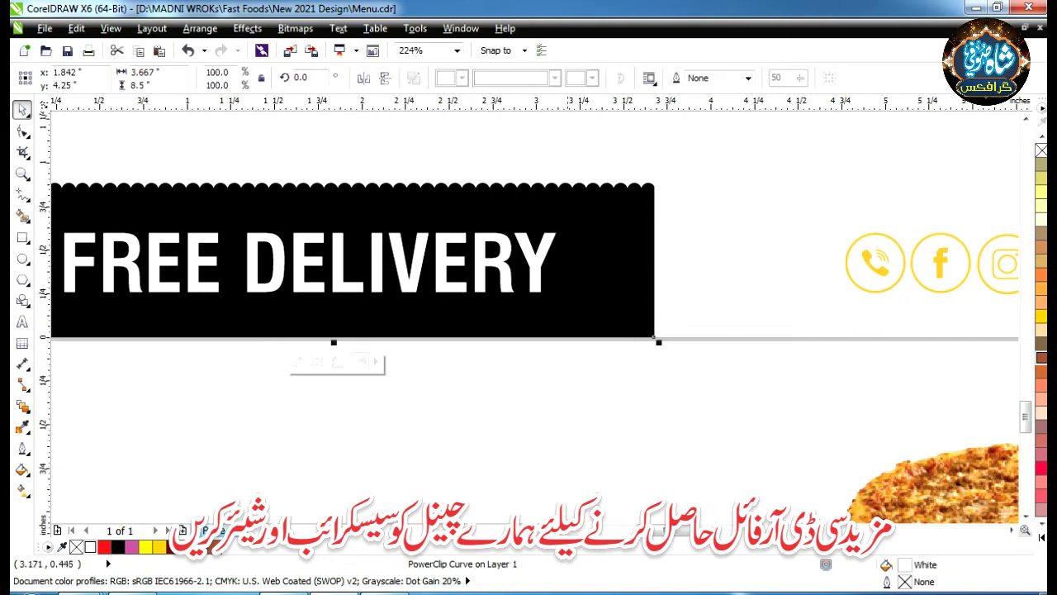
scroll(572, 242, down, 2)
click(247, 28)
click(413, 291)
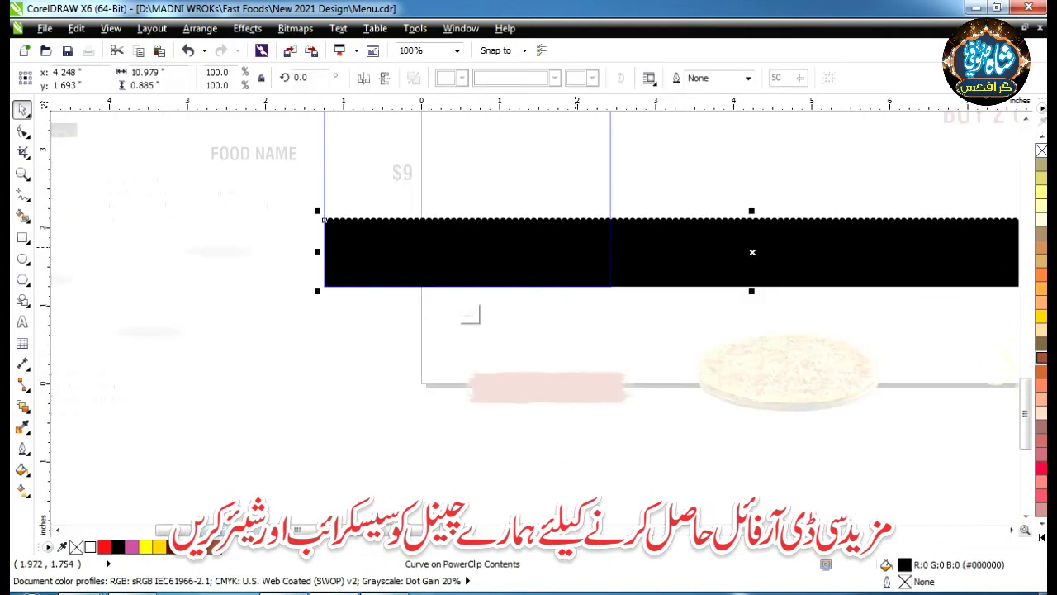
click(469, 314)
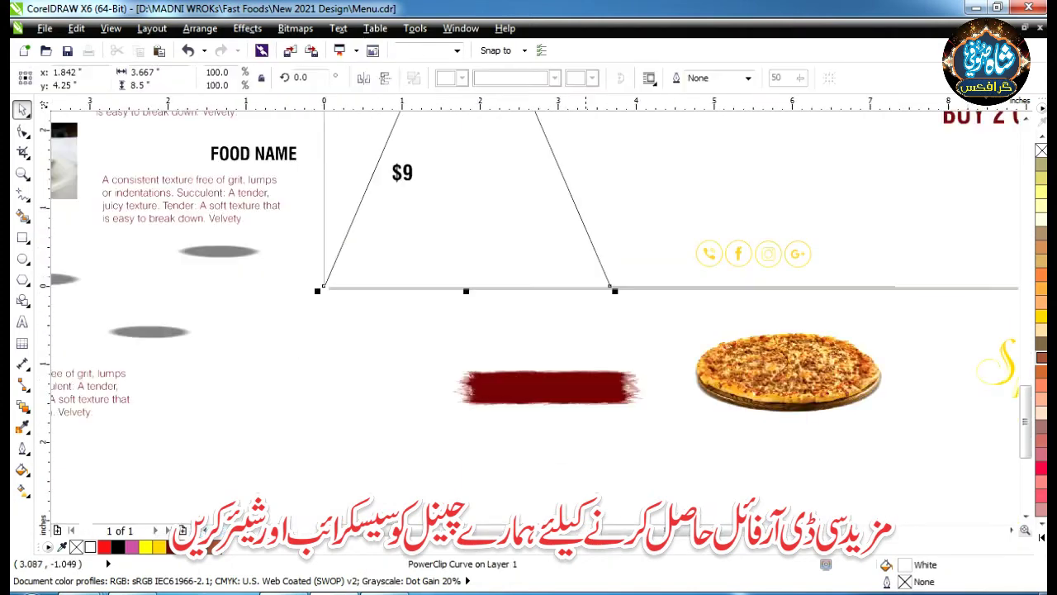
click(117, 547)
drag(495, 248, 444, 423)
- Move the $9 price and the small grey circle down beside the black bar
click(402, 172)
drag(402, 172, 397, 350)
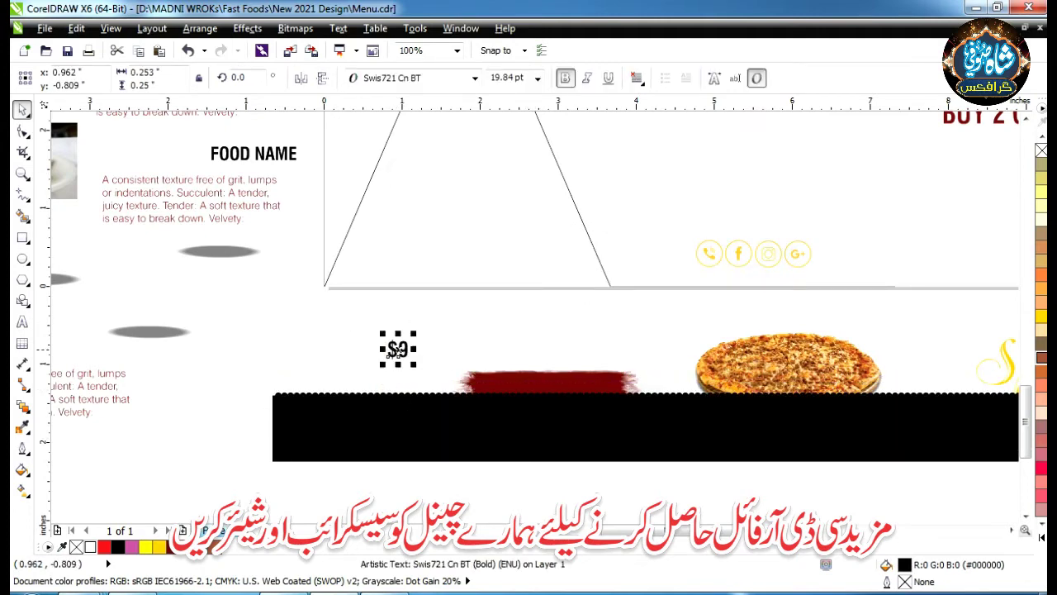
click(403, 172)
drag(402, 172, 455, 355)
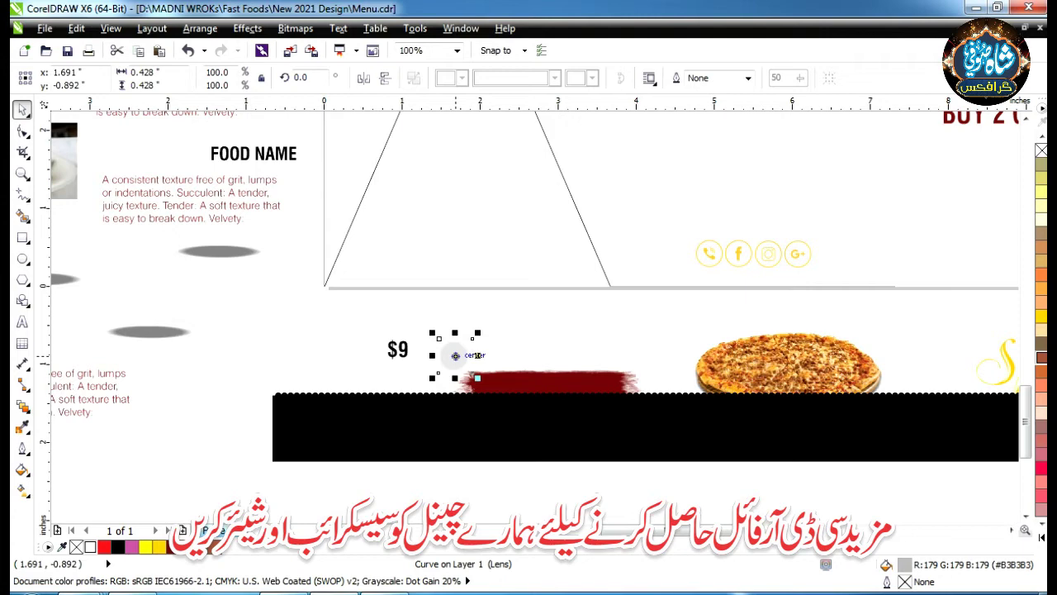
- Zoom out to survey the scattered menu pieces around the pages
scroll(505, 357, down, 1)
key(Escape)
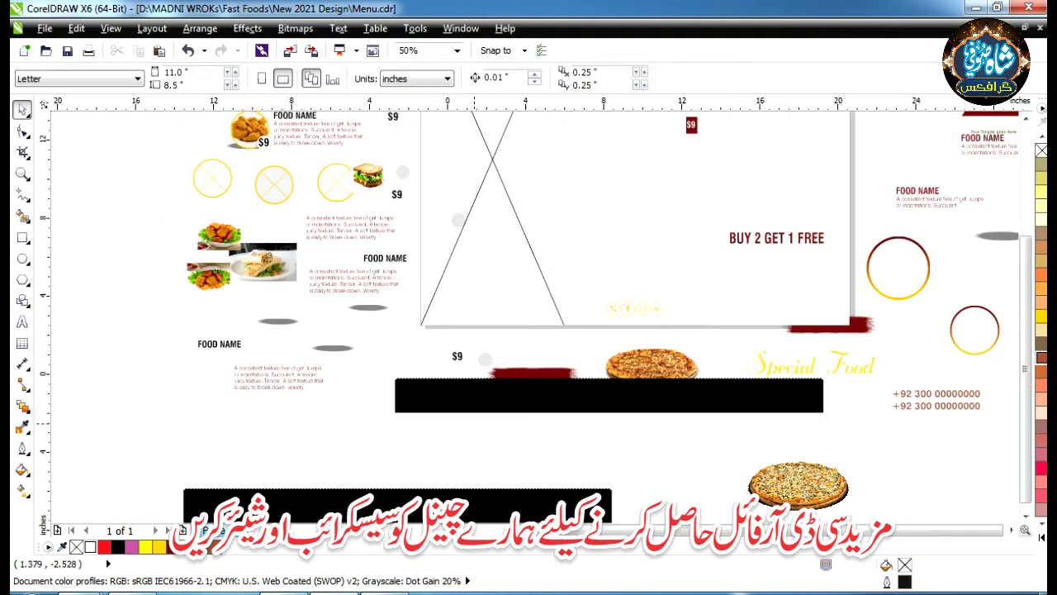
scroll(529, 330, down, 1)
scroll(528, 330, up, 1)
scroll(529, 330, down, 1)
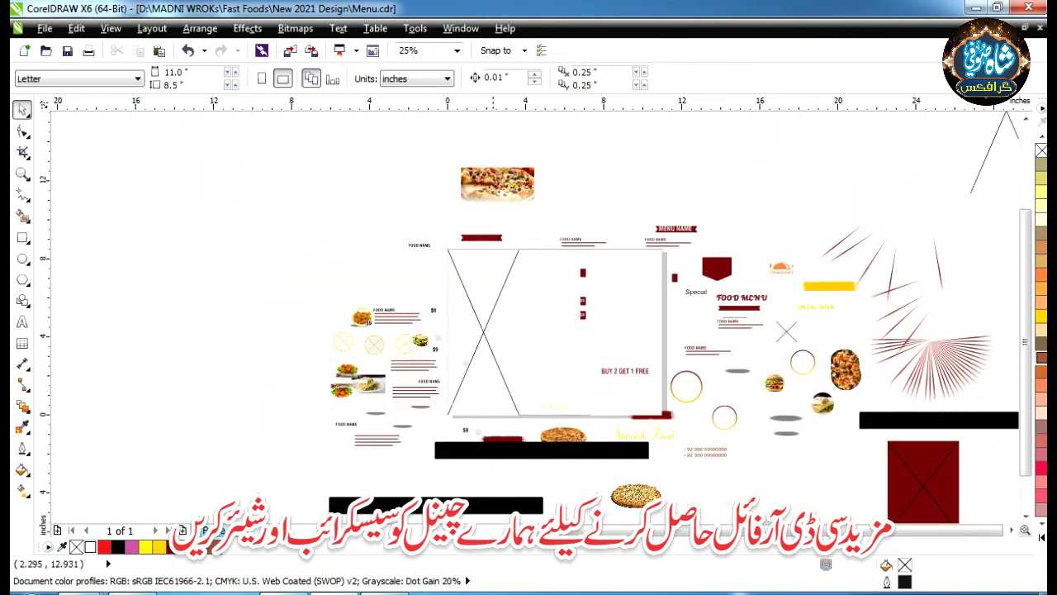
scroll(492, 161, up, 2)
scroll(529, 298, down, 1)
scroll(529, 297, down, 1)
scroll(654, 319, up, 1)
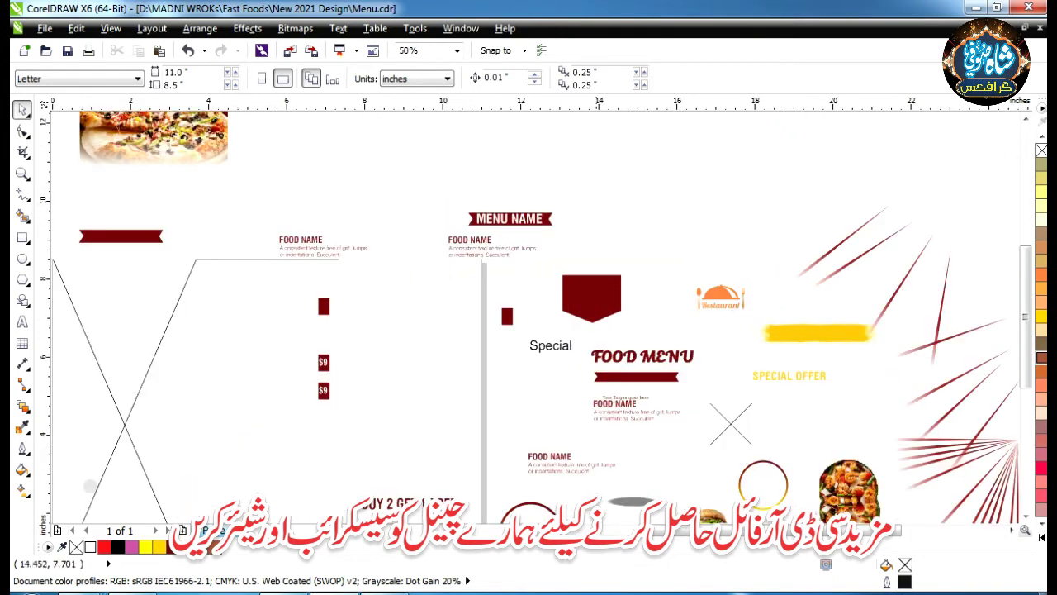
scroll(652, 319, down, 1)
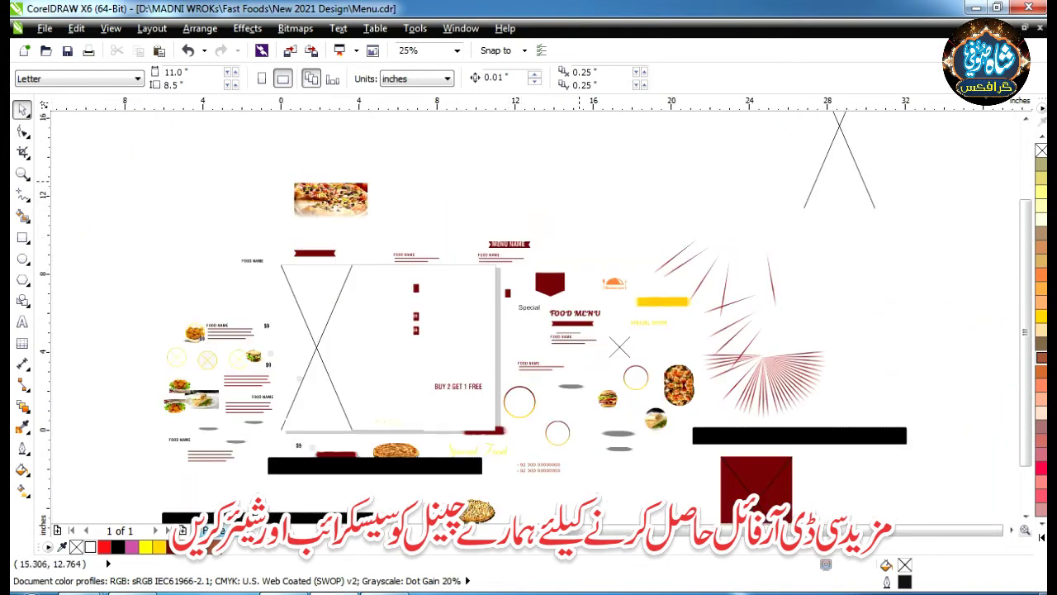
scroll(421, 326, down, 1)
scroll(421, 326, up, 2)
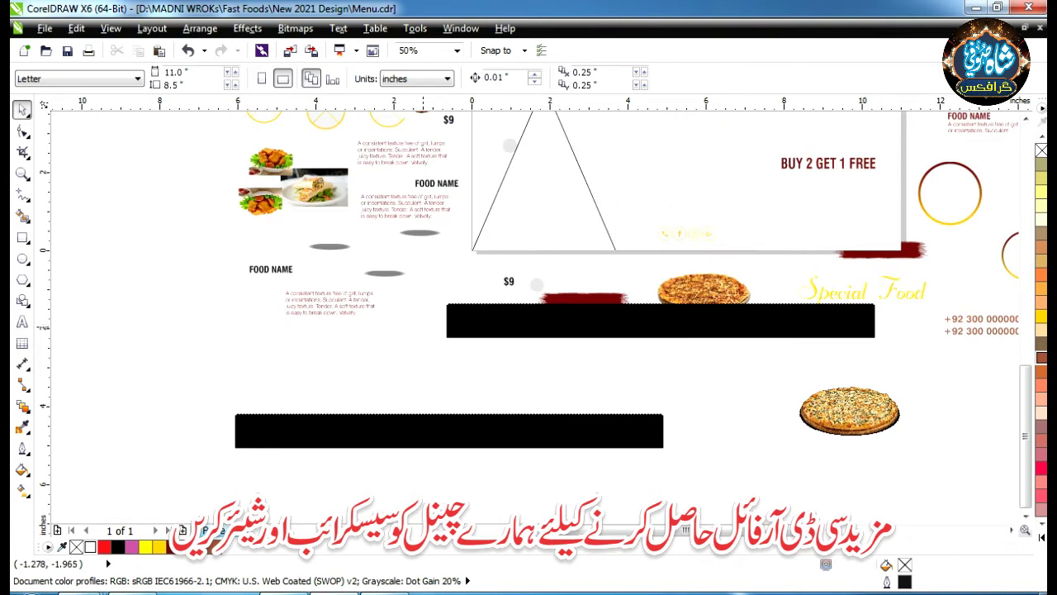
scroll(422, 327, down, 1)
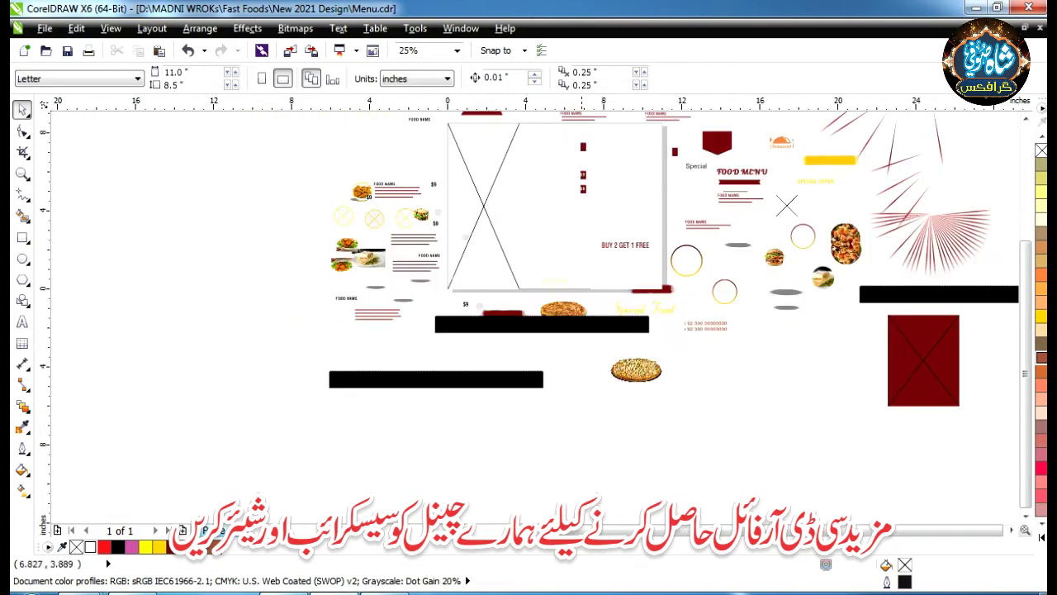
scroll(422, 327, up, 1)
scroll(624, 182, down, 2)
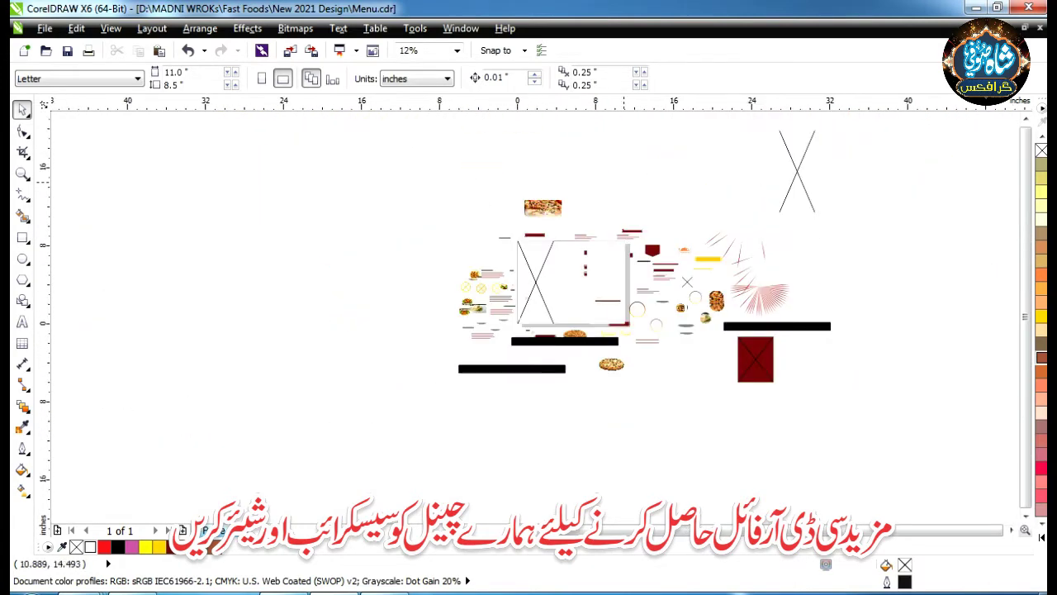
- Shift-select the six scattered pieces and undo to restore the finished menu layout
click(535, 281)
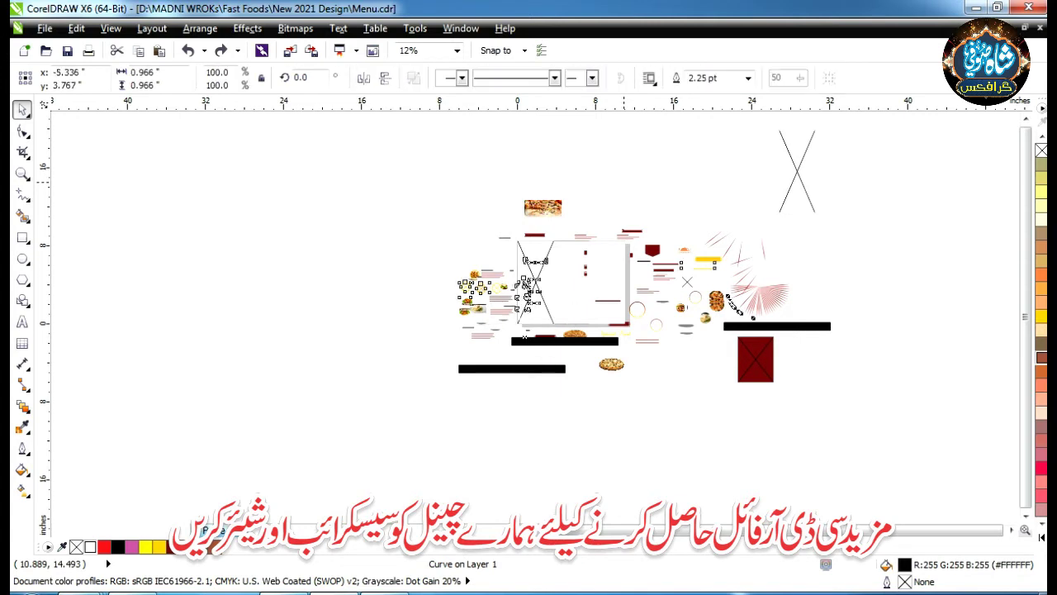
shift+click(526, 288)
shift+click(529, 289)
shift+click(573, 268)
shift+click(759, 286)
shift+click(665, 311)
key(ctrl+z)
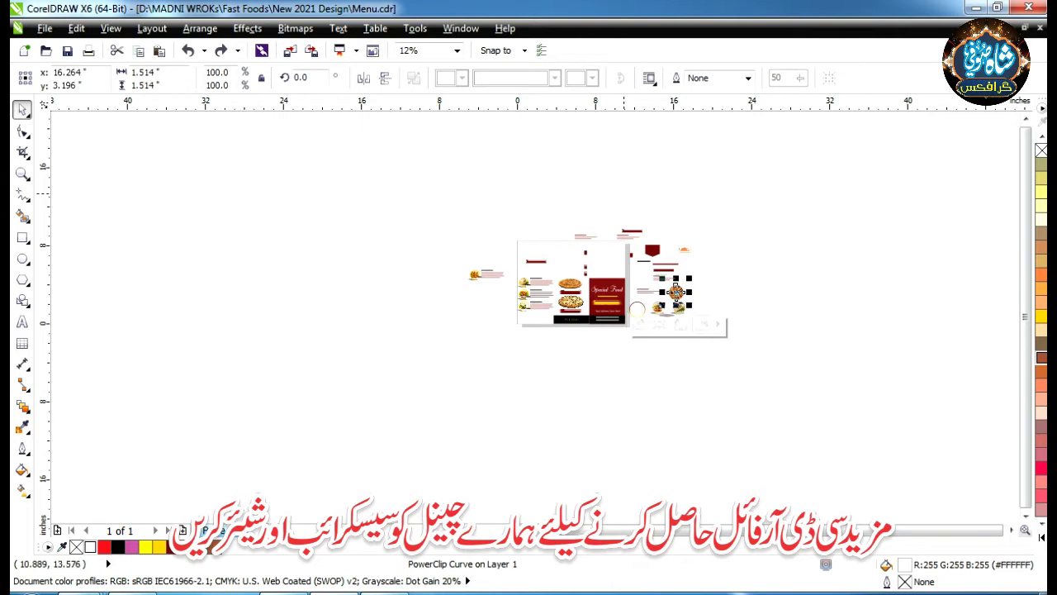
key(Escape)
scroll(594, 274, up, 2)
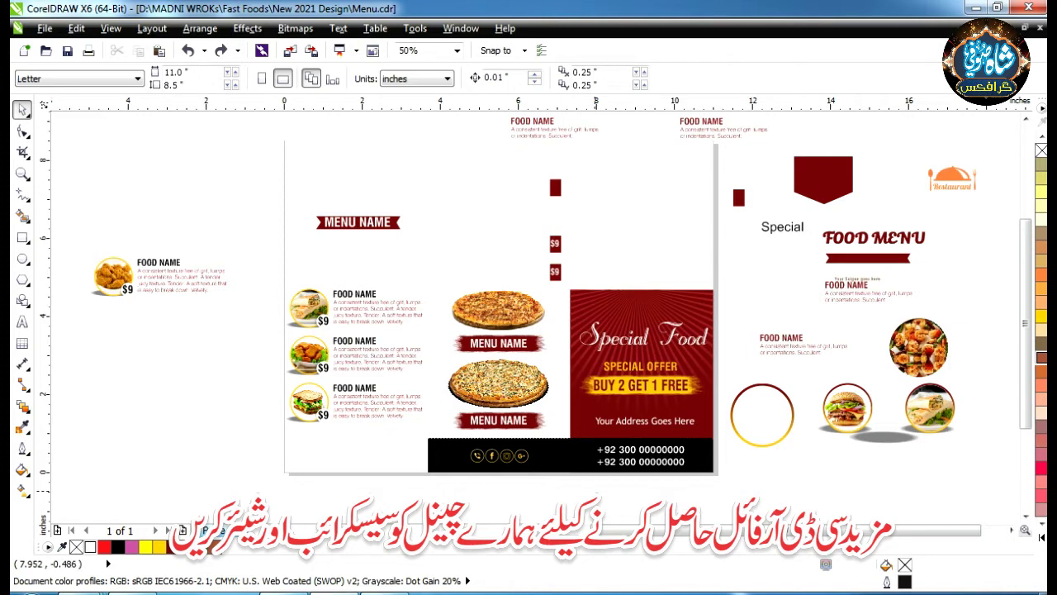
- Select the clipped left panel, then start and cancel an empty text entry
click(331, 441)
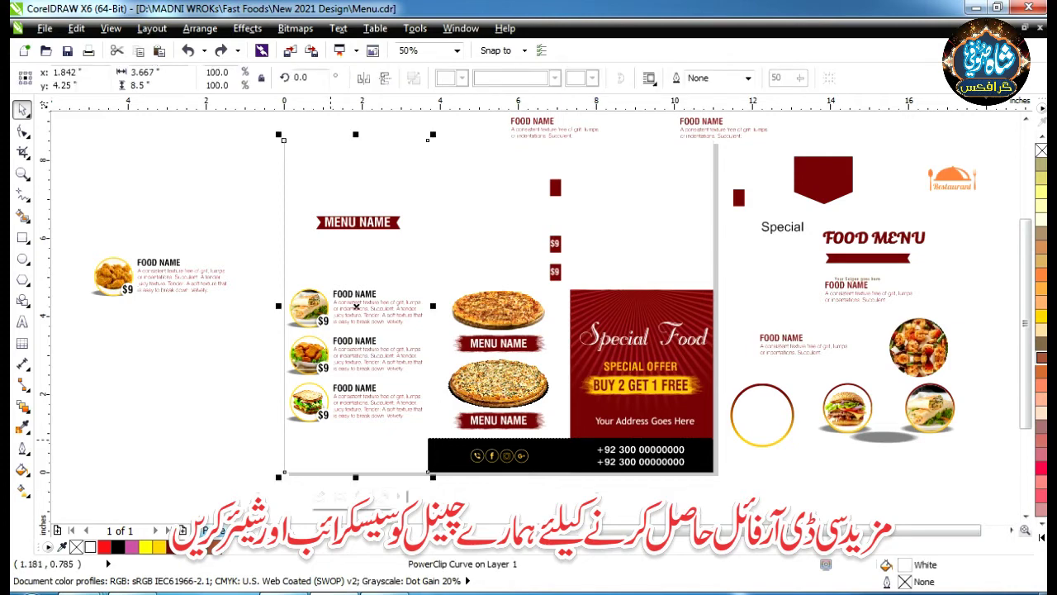
key(F8)
click(377, 453)
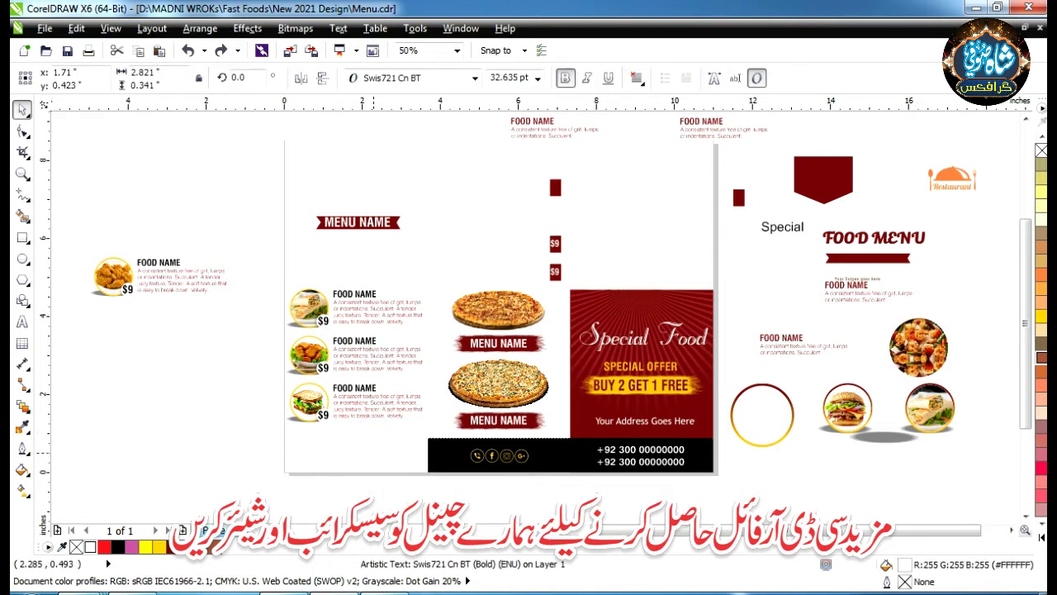
key(ctrl+space)
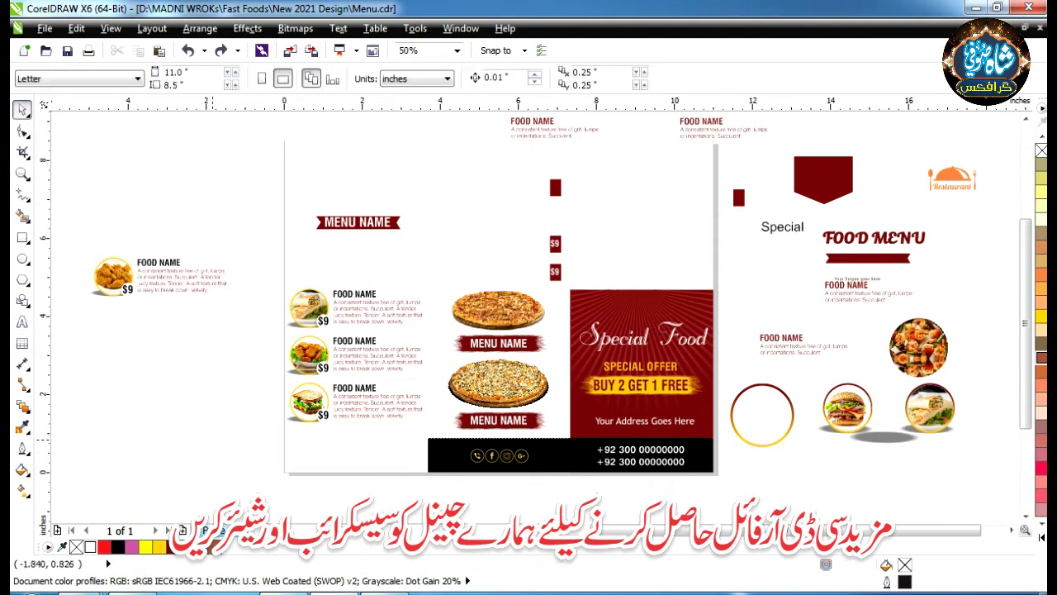
scroll(502, 324, down, 1)
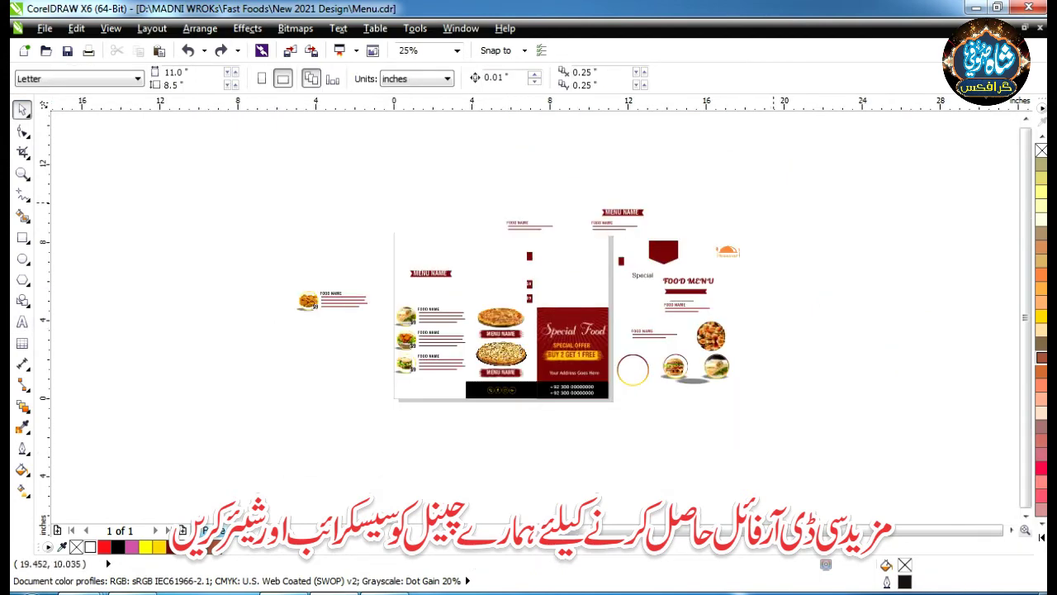
scroll(732, 233, up, 2)
- Drag the orange Restaurant logo onto the dark red shield, then select the food description text
click(710, 291)
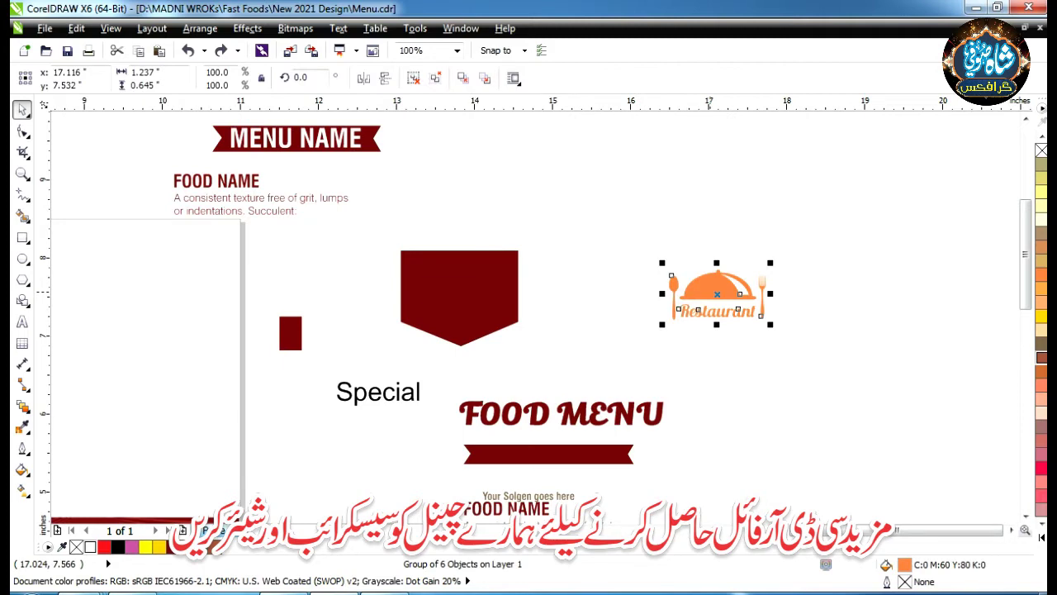
drag(715, 293, 472, 275)
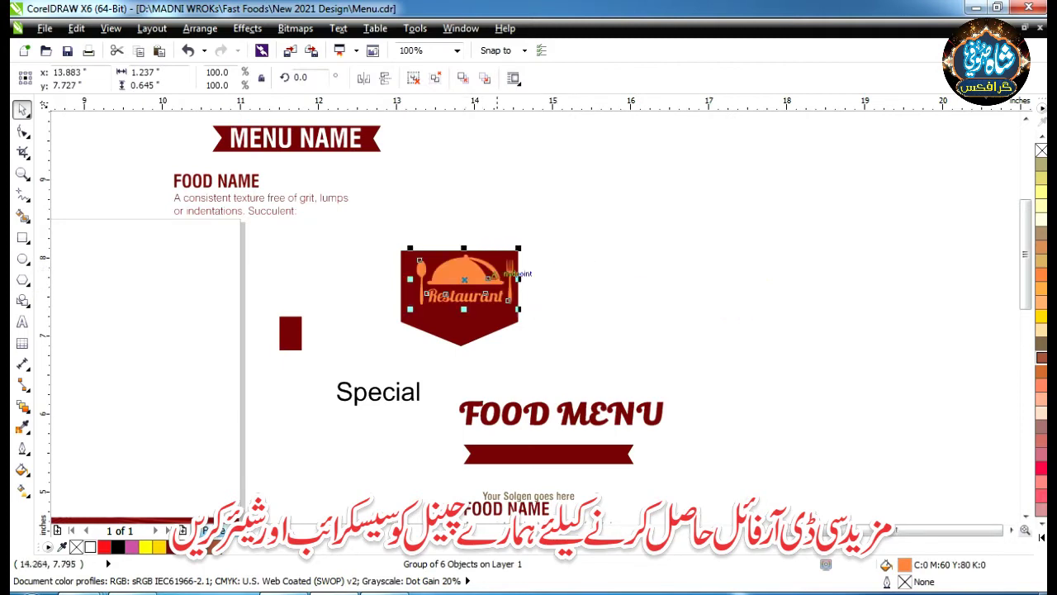
key(Escape)
scroll(643, 273, down, 1)
scroll(562, 241, down, 1)
scroll(578, 372, up, 2)
scroll(403, 243, down, 2)
scroll(404, 243, up, 2)
scroll(403, 243, down, 2)
scroll(331, 198, up, 2)
scroll(331, 198, down, 1)
scroll(331, 198, down, 1)
scroll(351, 323, up, 3)
click(350, 323)
scroll(352, 323, down, 3)
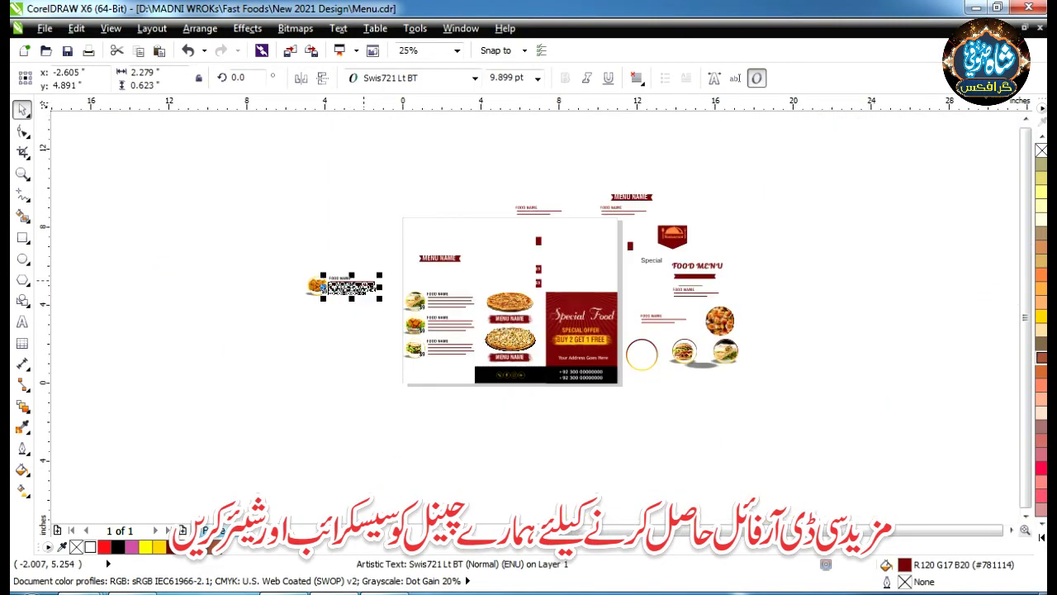
- Move the lower pizza image off the page to the lower left
key(Escape)
scroll(420, 208, up, 2)
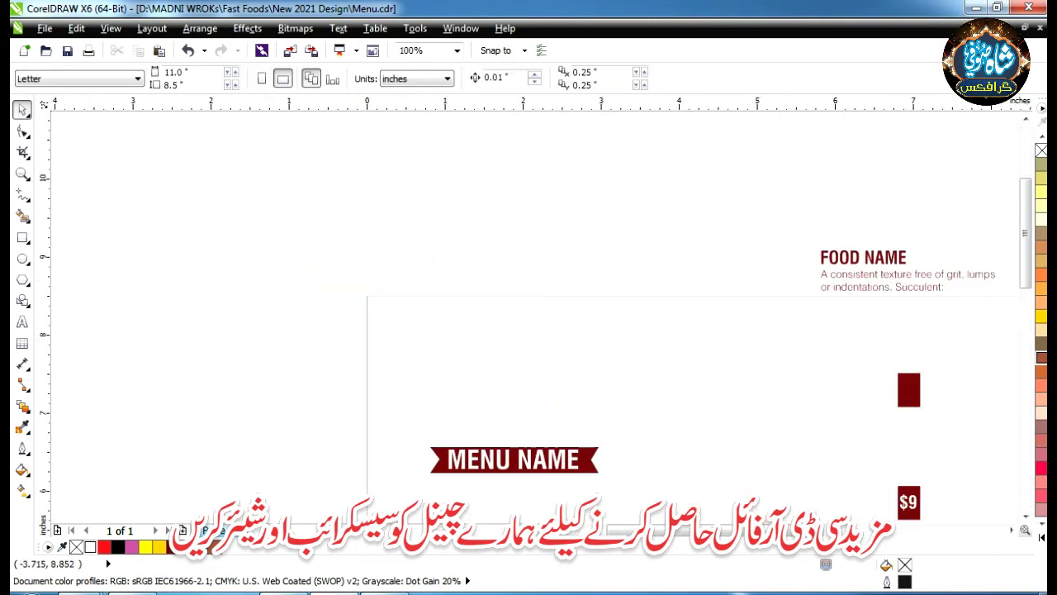
scroll(451, 226, down, 1)
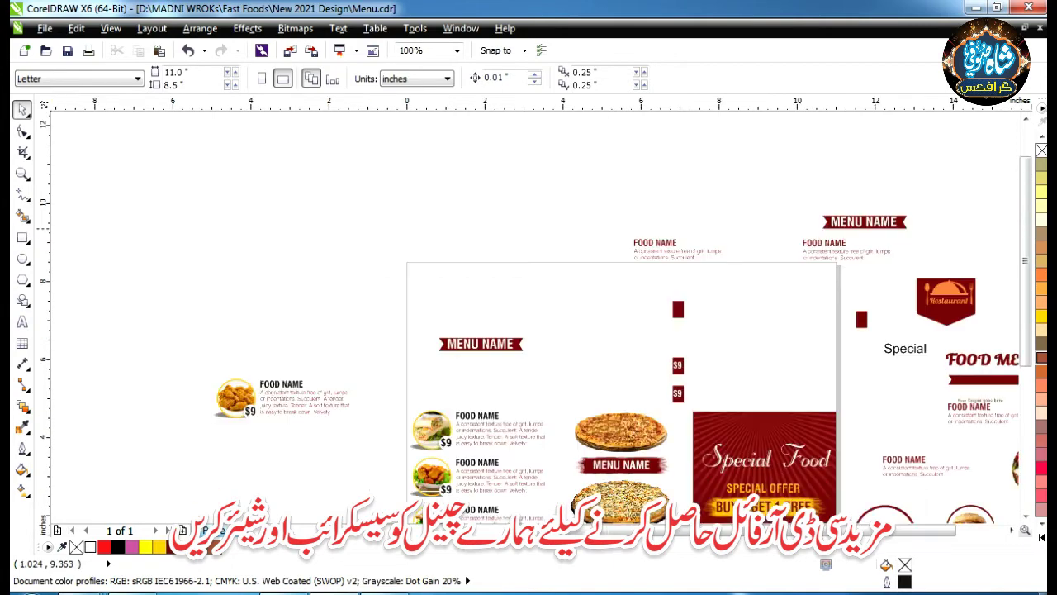
scroll(450, 225, down, 1)
scroll(548, 366, up, 2)
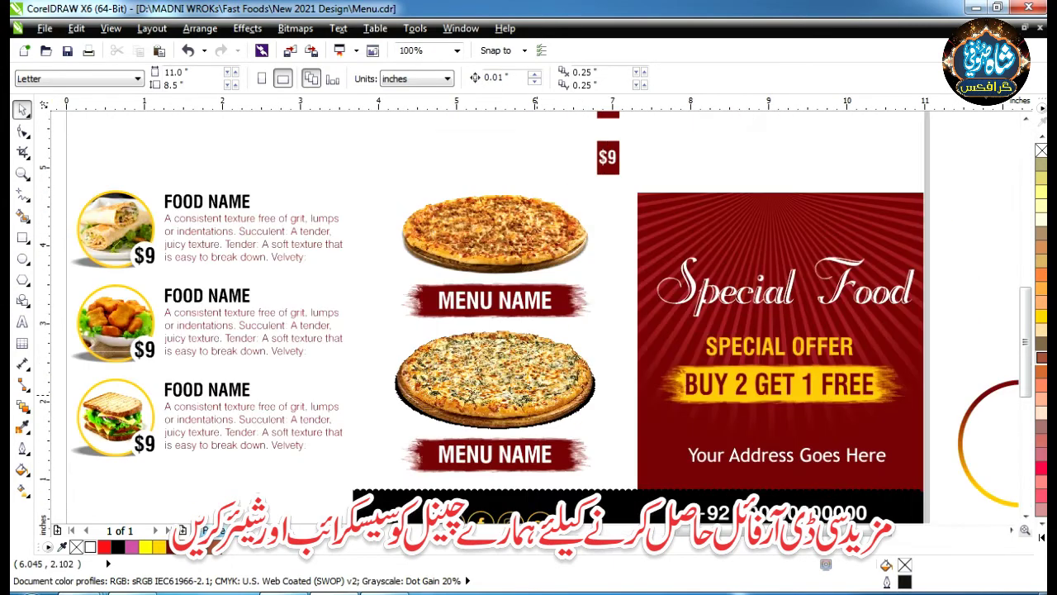
click(547, 366)
scroll(547, 366, down, 2)
drag(546, 365, 348, 436)
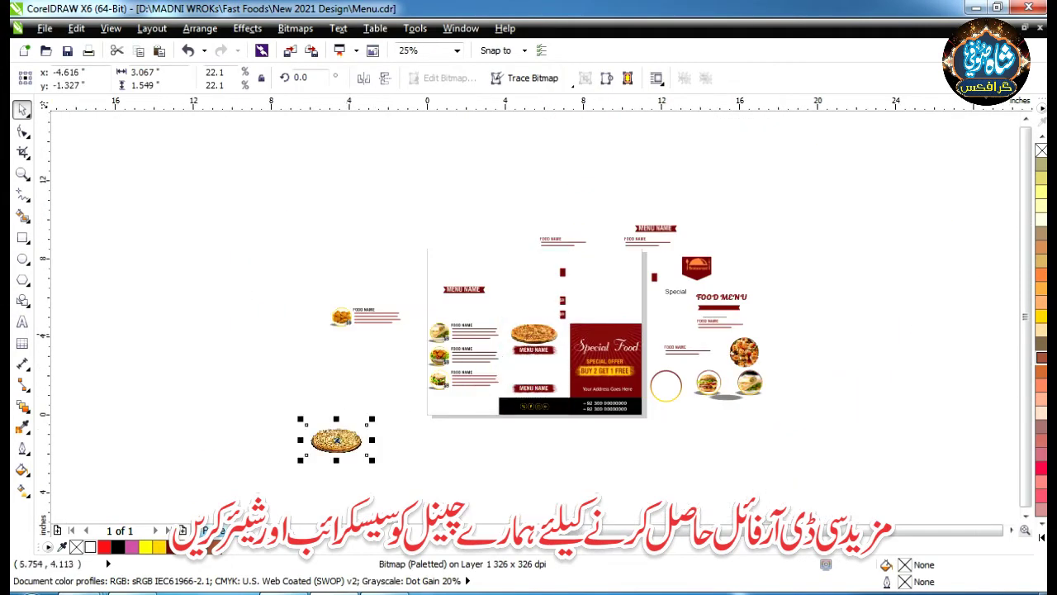
key(Escape)
scroll(638, 382, up, 1)
- Move BUY 2 GET 1 FREE, the yellow brush and SPECIAL OFFER below the right page
click(572, 358)
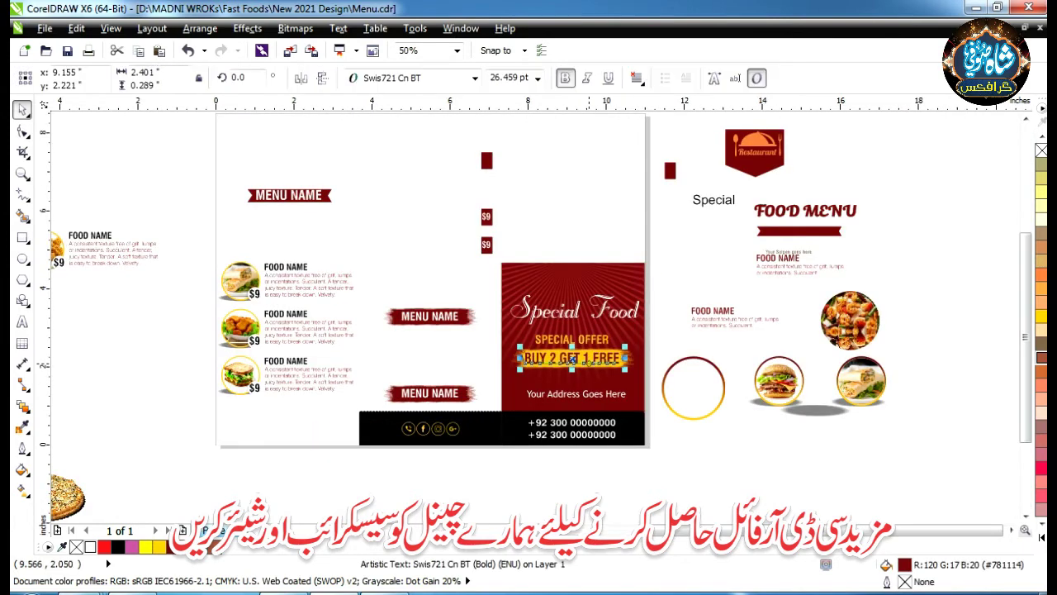
drag(573, 358, 785, 464)
click(572, 357)
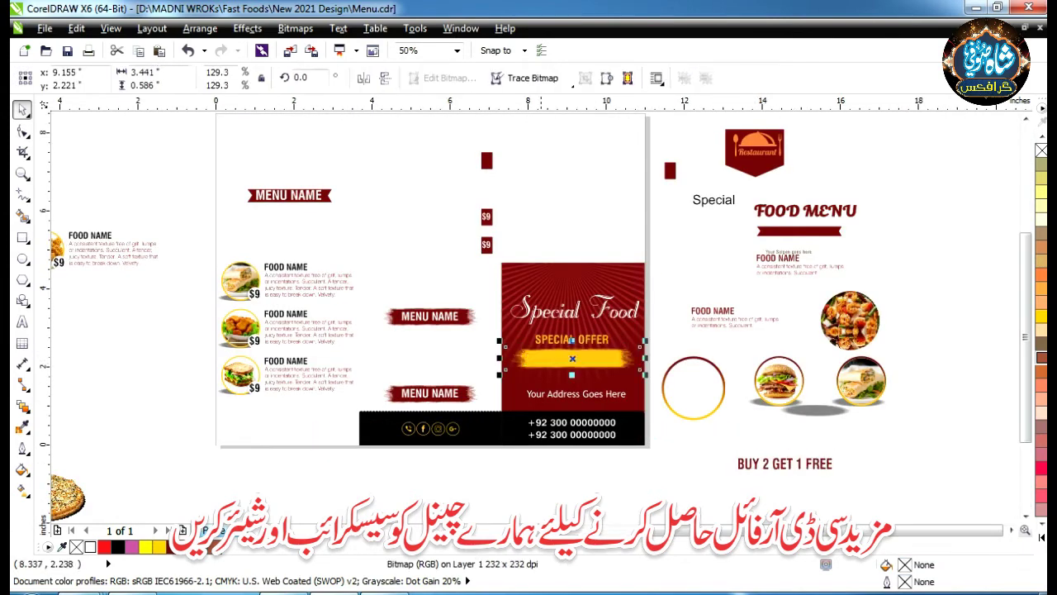
drag(895, 453, 939, 459)
click(576, 341)
mouse_move(576, 341)
mouse_down()
mouse_move(914, 457)
mouse_move(928, 420)
mouse_up()
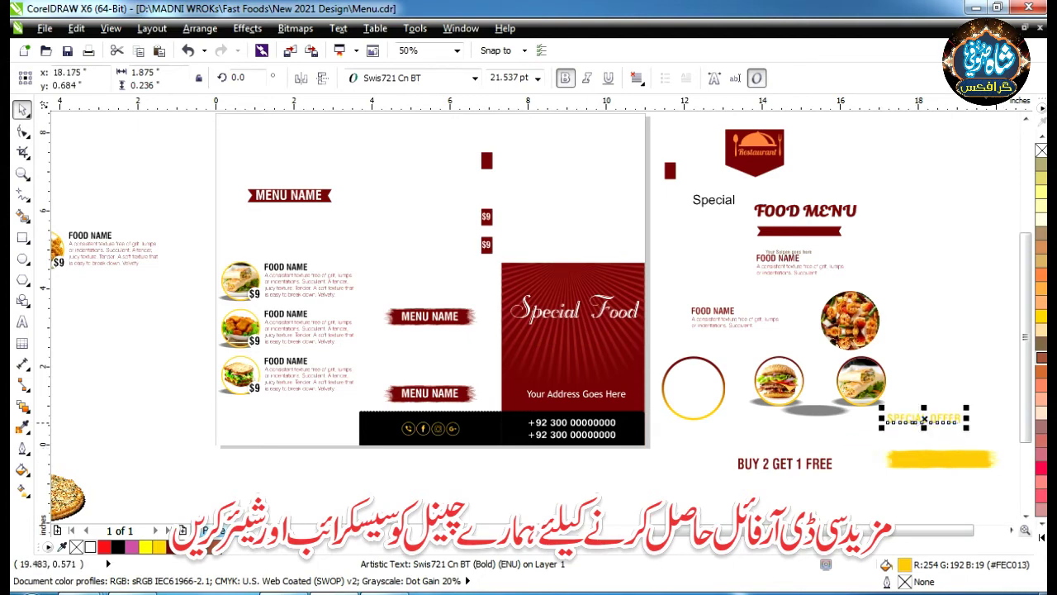
click(1000, 422)
scroll(352, 277, down, 3)
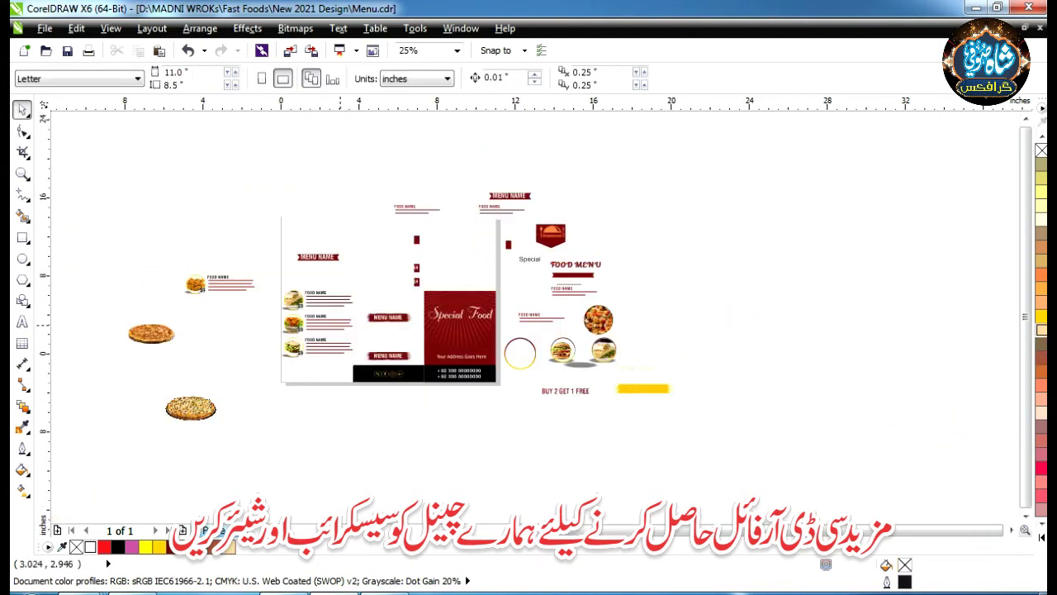
scroll(353, 278, up, 2)
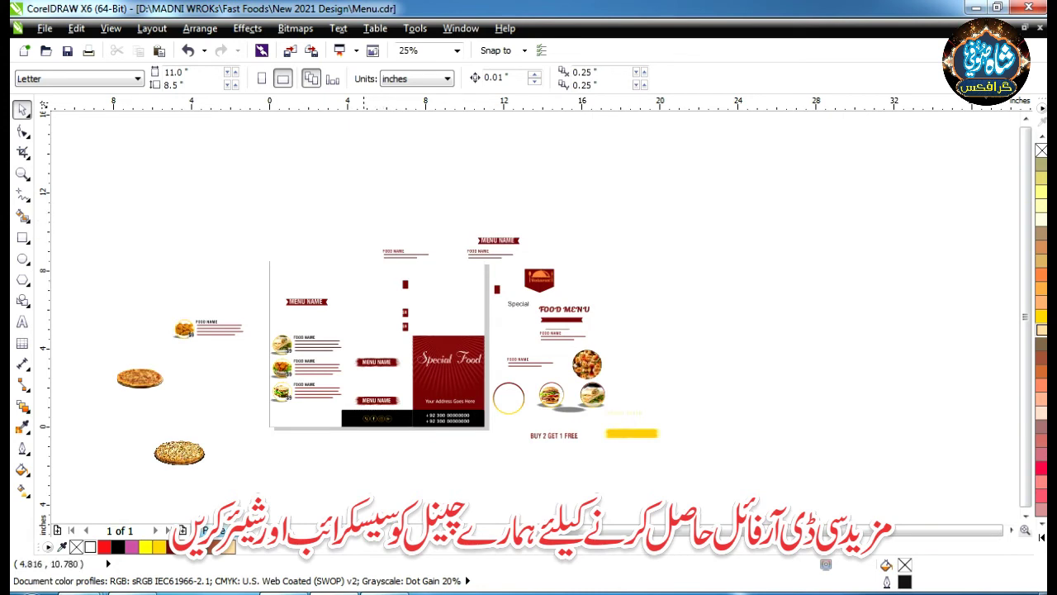
scroll(364, 217, up, 2)
key(F8)
click(153, 406)
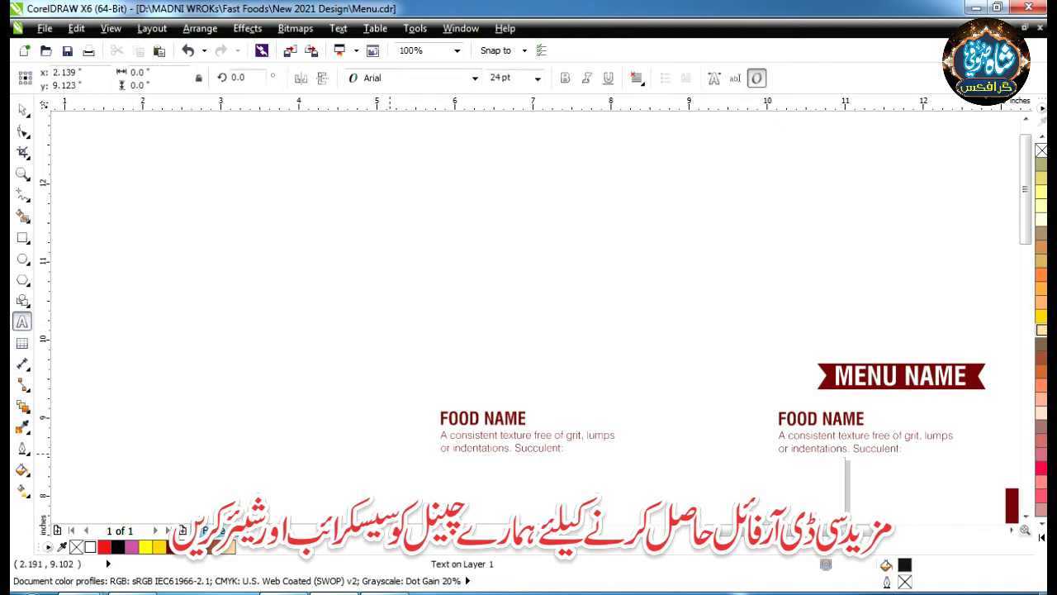
text(password)
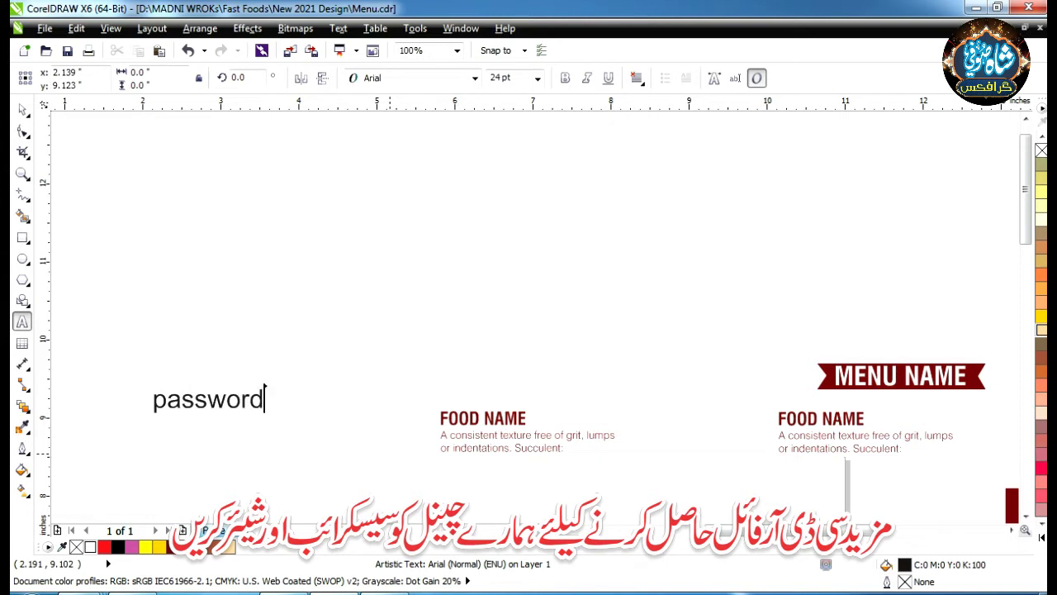
text(......)
text(menu)
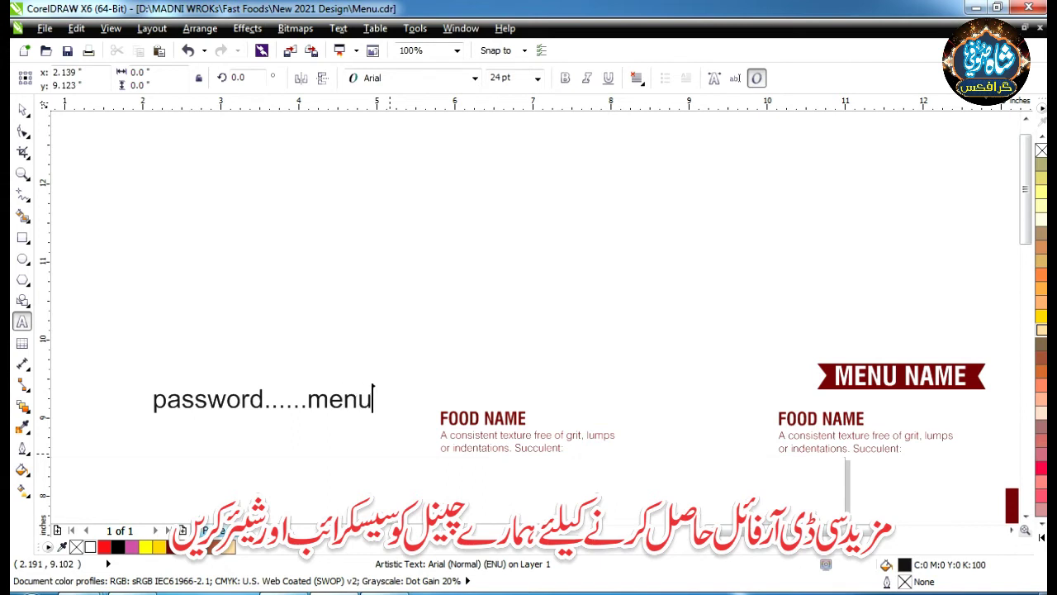
text( card2021)
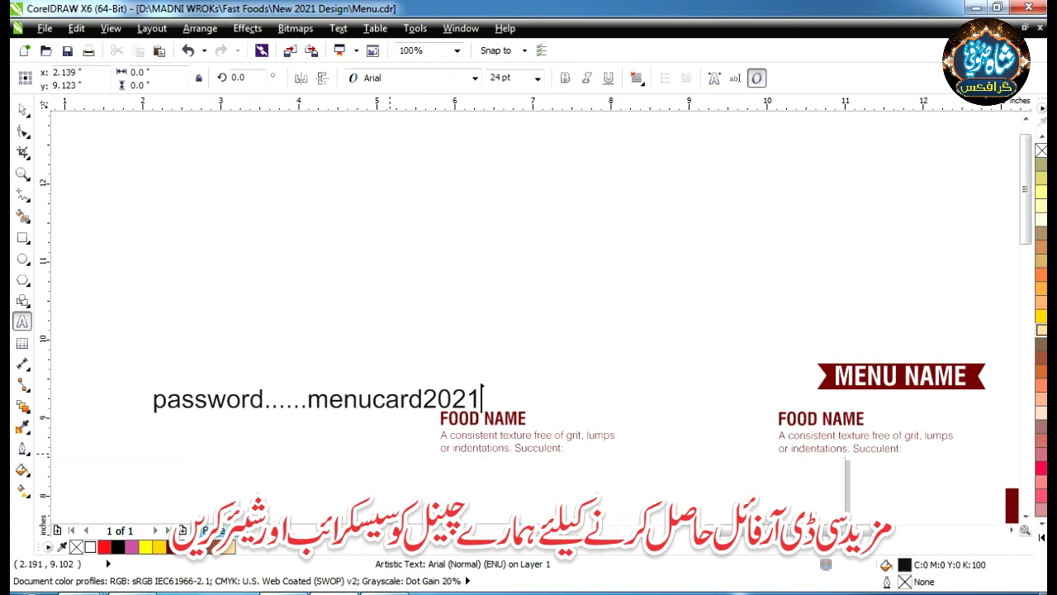
key(ctrl+space)
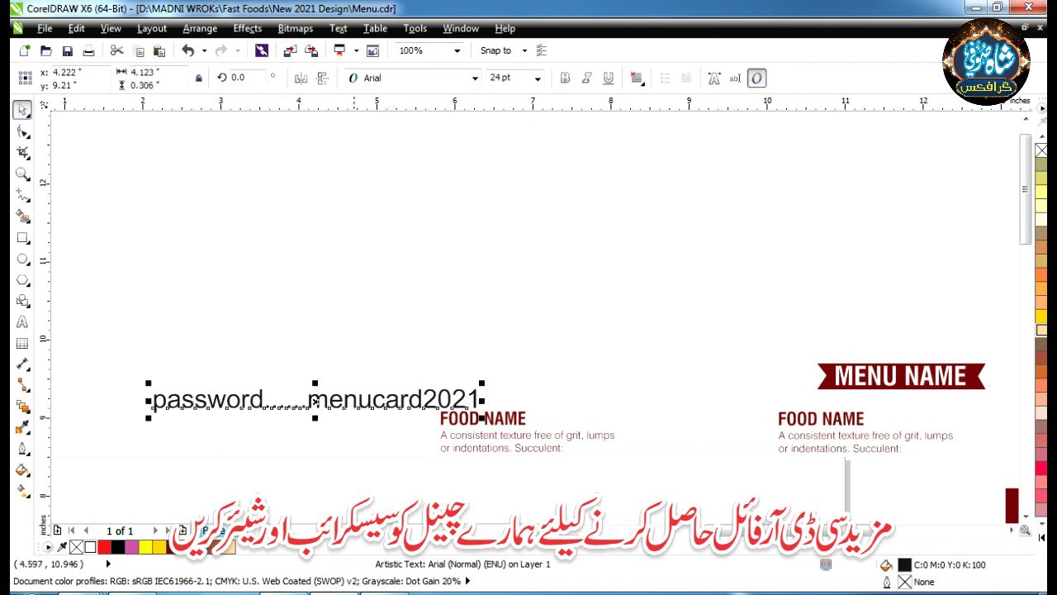
key(Delete)
scroll(416, 260, down, 2)
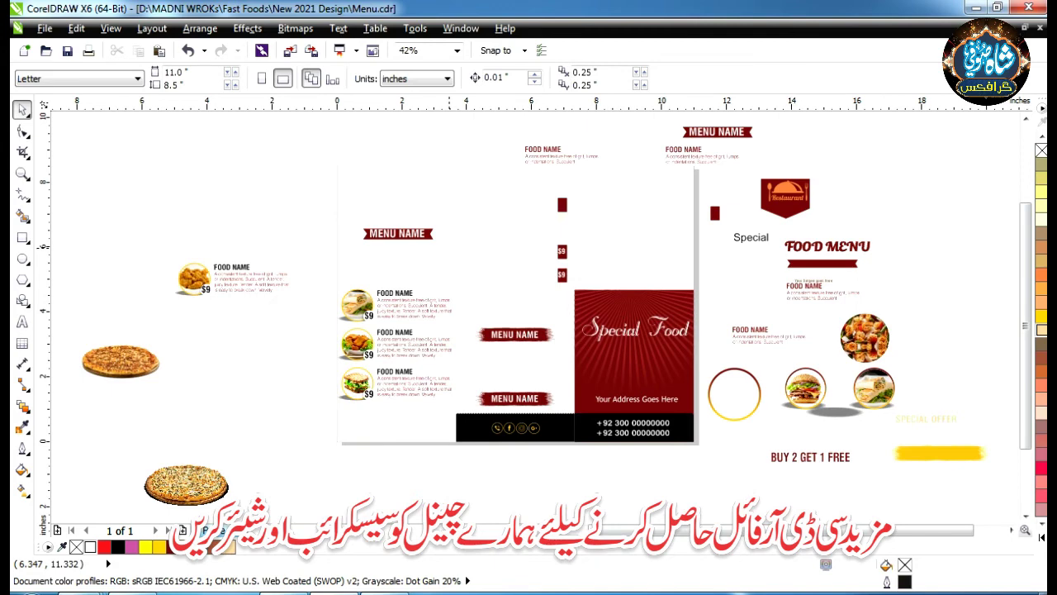
scroll(529, 314, down, 2)
scroll(529, 314, up, 5)
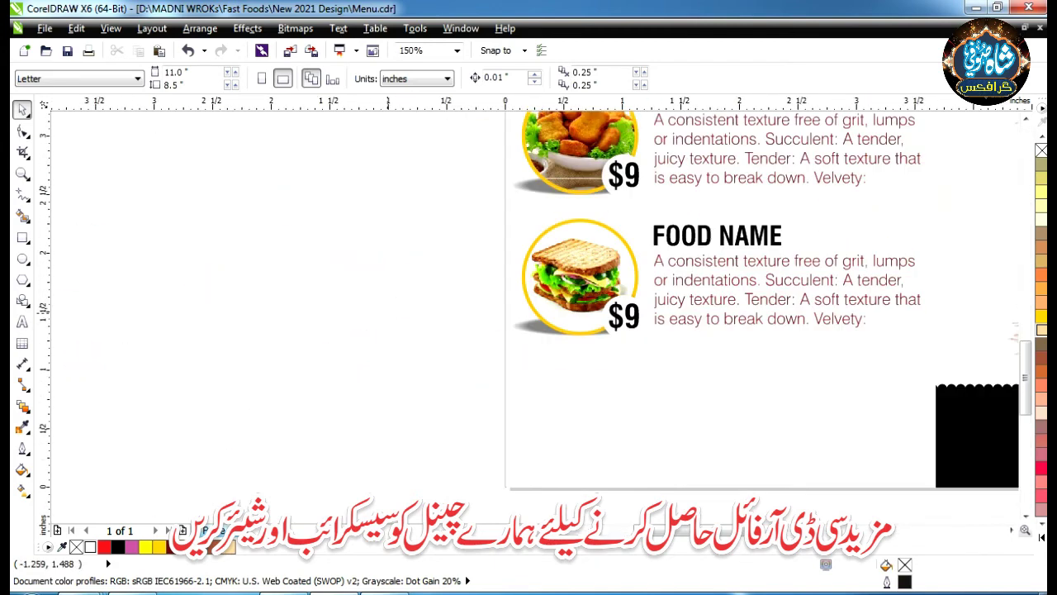
scroll(528, 314, down, 3)
scroll(603, 258, up, 5)
scroll(603, 258, down, 5)
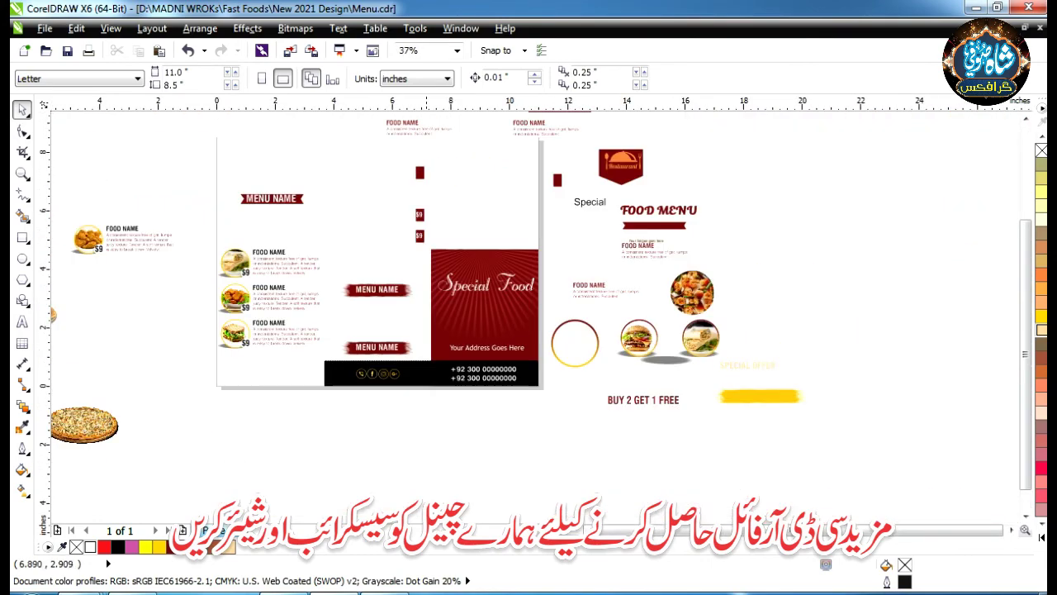
scroll(603, 258, up, 4)
scroll(603, 257, down, 1)
scroll(371, 324, down, 2)
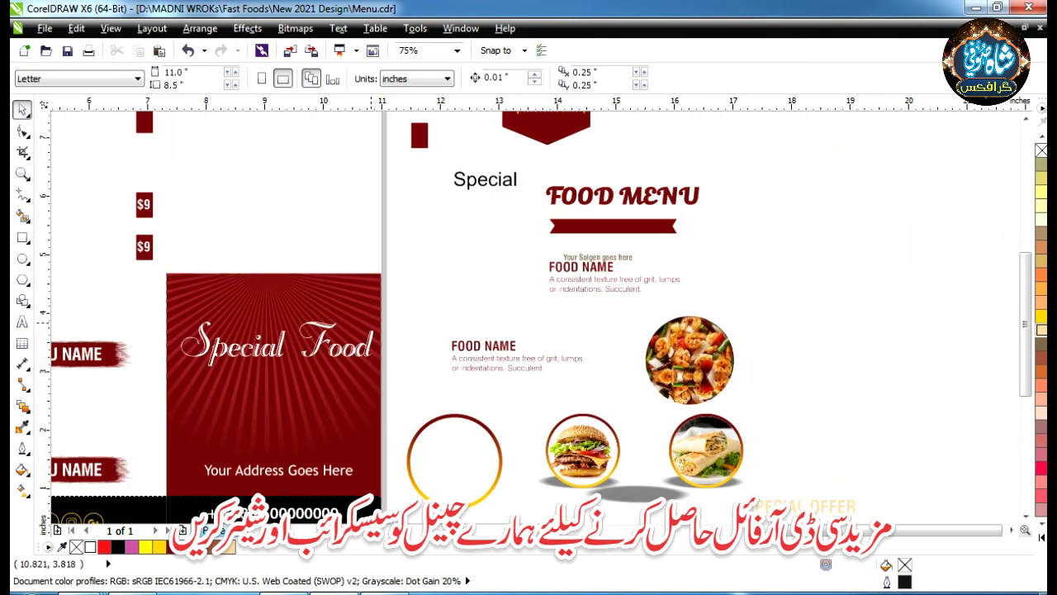